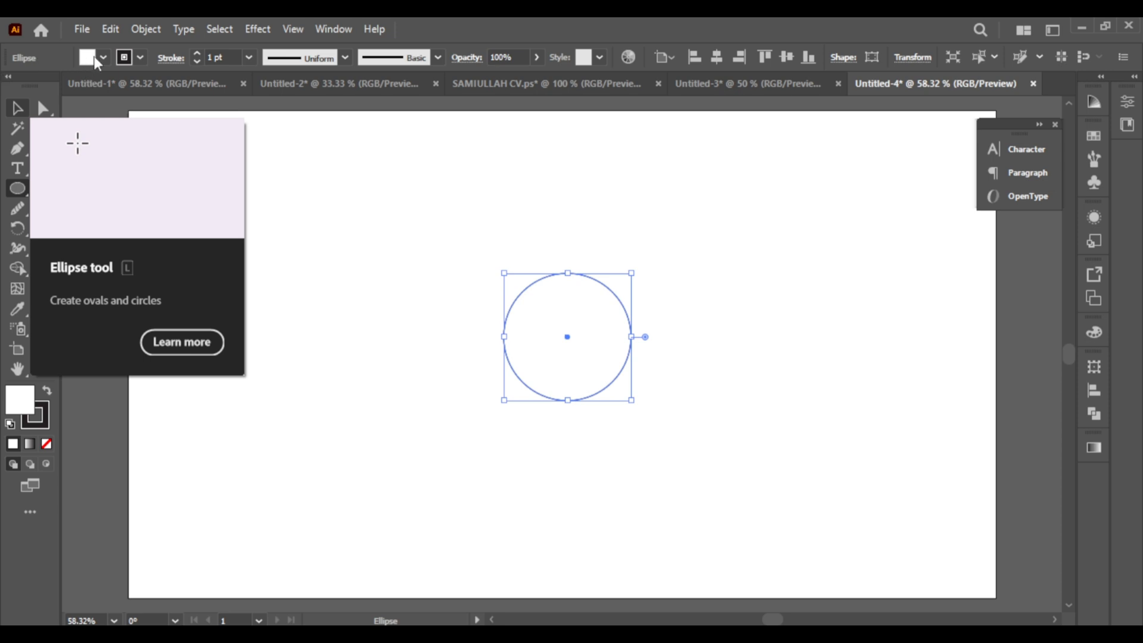
# Step: Fill the selected circle with red
pyautogui.click(102, 54)
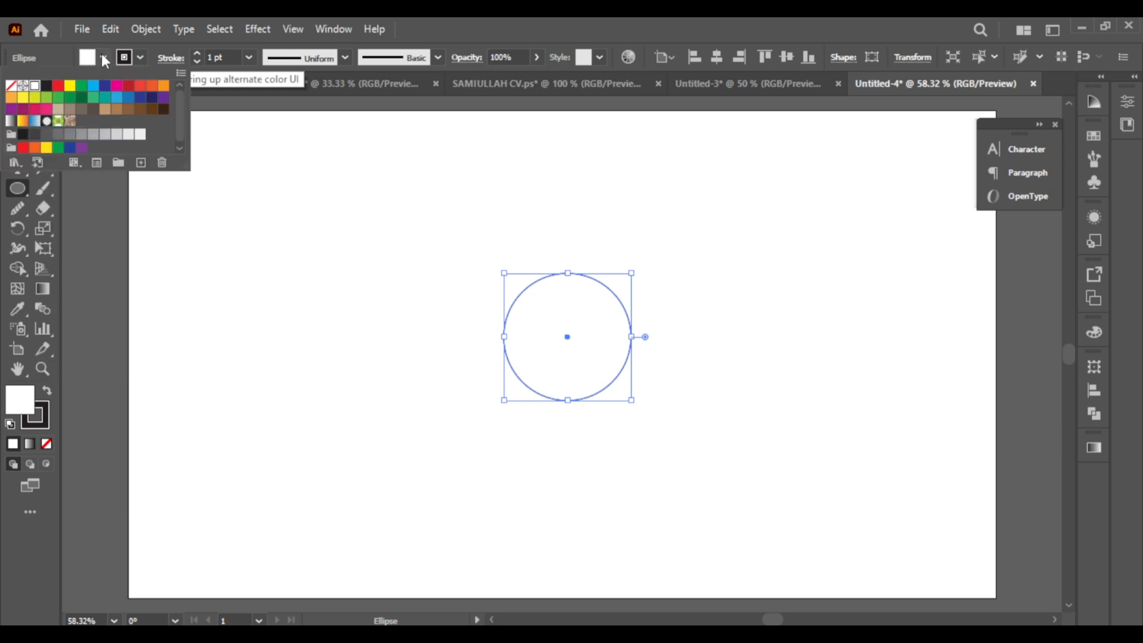
pyautogui.click(60, 87)
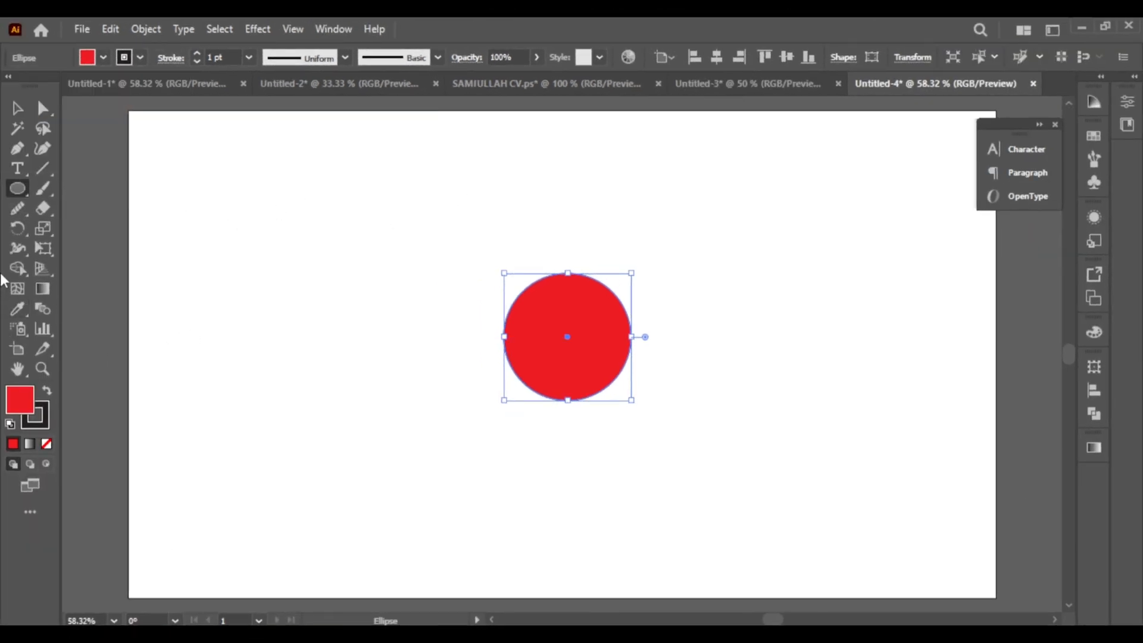
# Step: Draw a horizontal line beside the red circle and a slanted line rising from its far end with the Line Segment tool
pyautogui.click(41, 169)
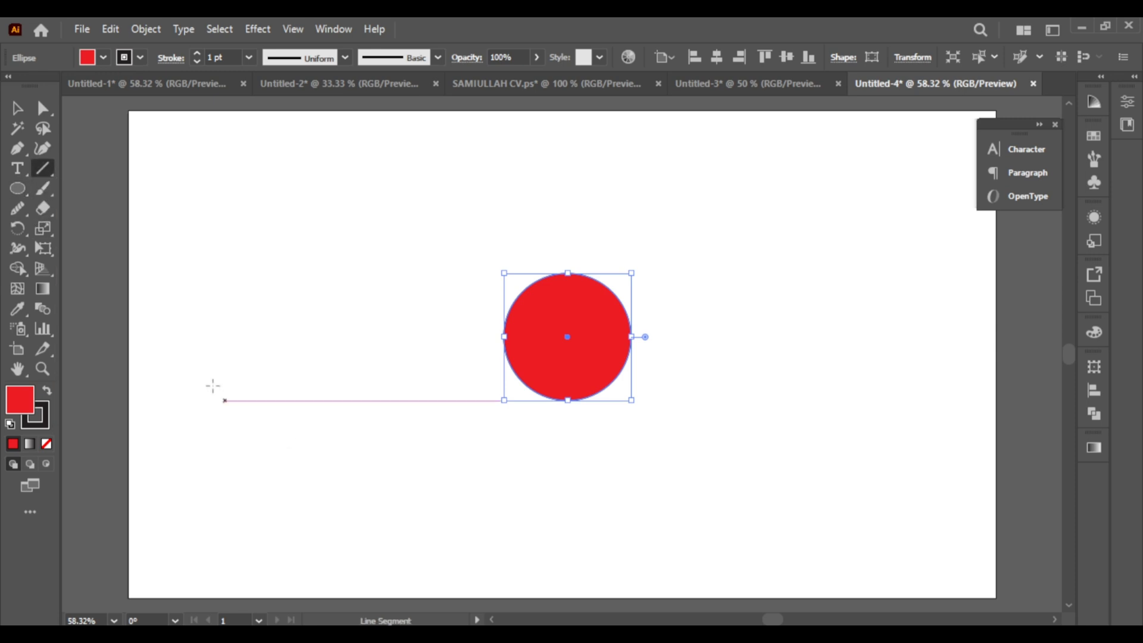
pyautogui.moveTo(212, 385); pyautogui.dragTo(438, 394)
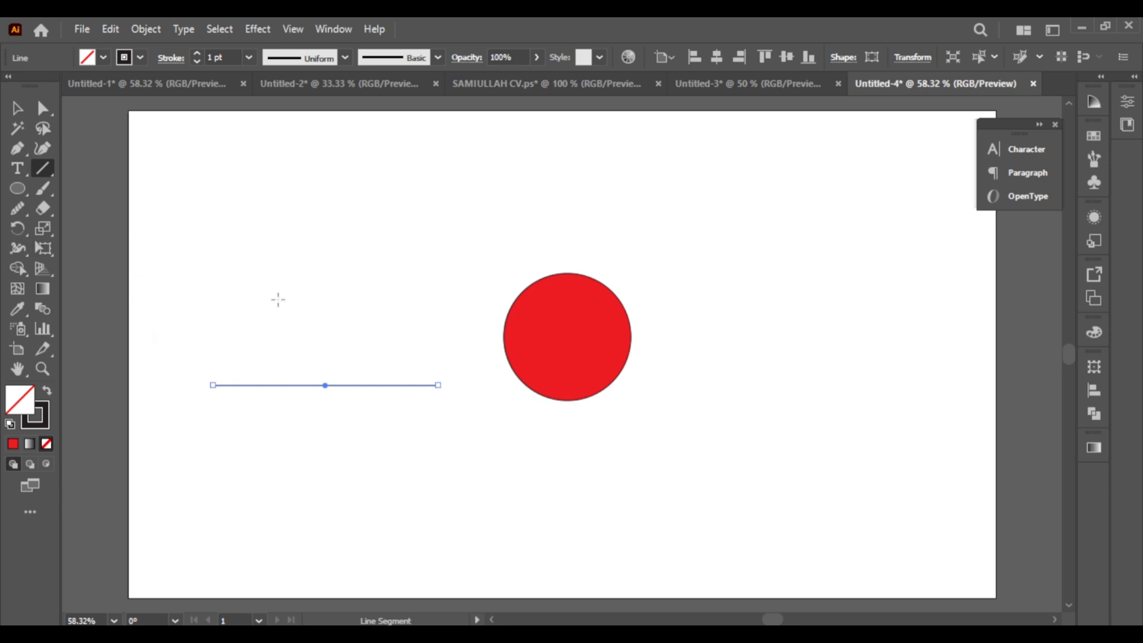
pyautogui.moveTo(302, 240)
pyautogui.mouseDown()
pyautogui.moveTo(212, 367)
pyautogui.moveTo(212, 385)
pyautogui.mouseUp()
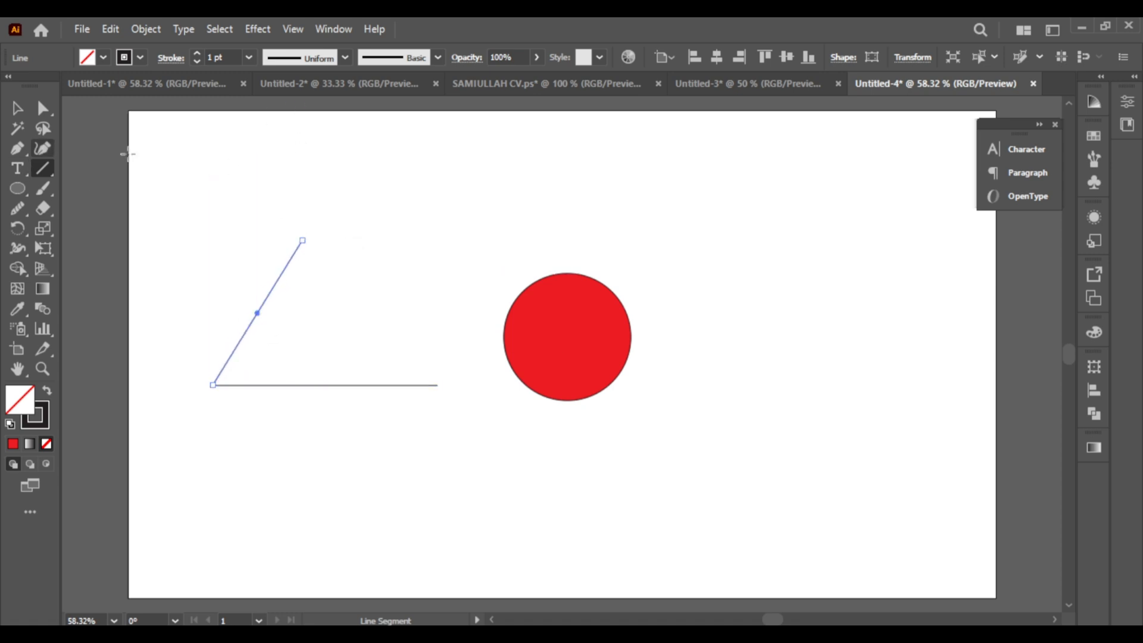
# Step: Reflect a copy of the slanted line across the vertical axis and move it so both slanted lines meet at the apex
pyautogui.press('v')
pyautogui.rightClick(277, 281)
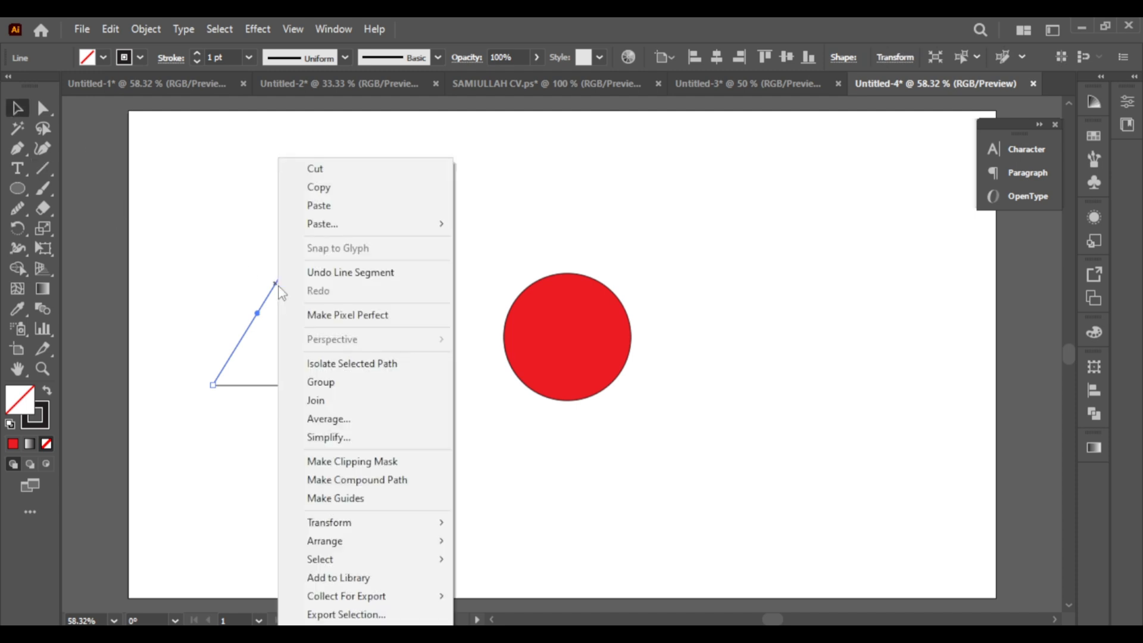
pyautogui.moveTo(373, 529)
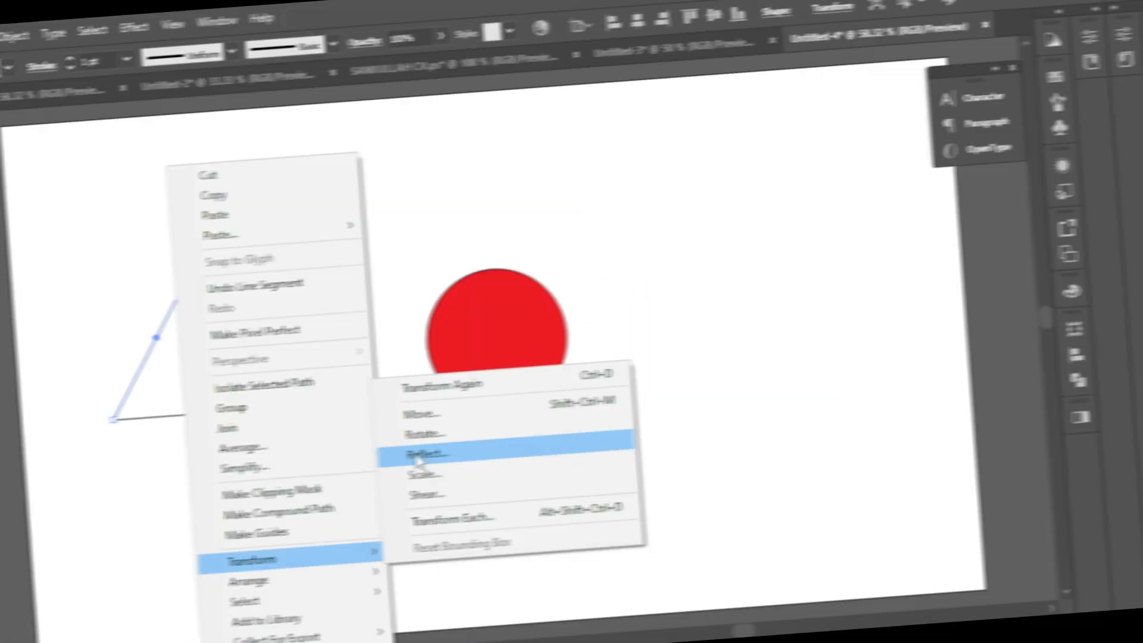
pyautogui.click(494, 437)
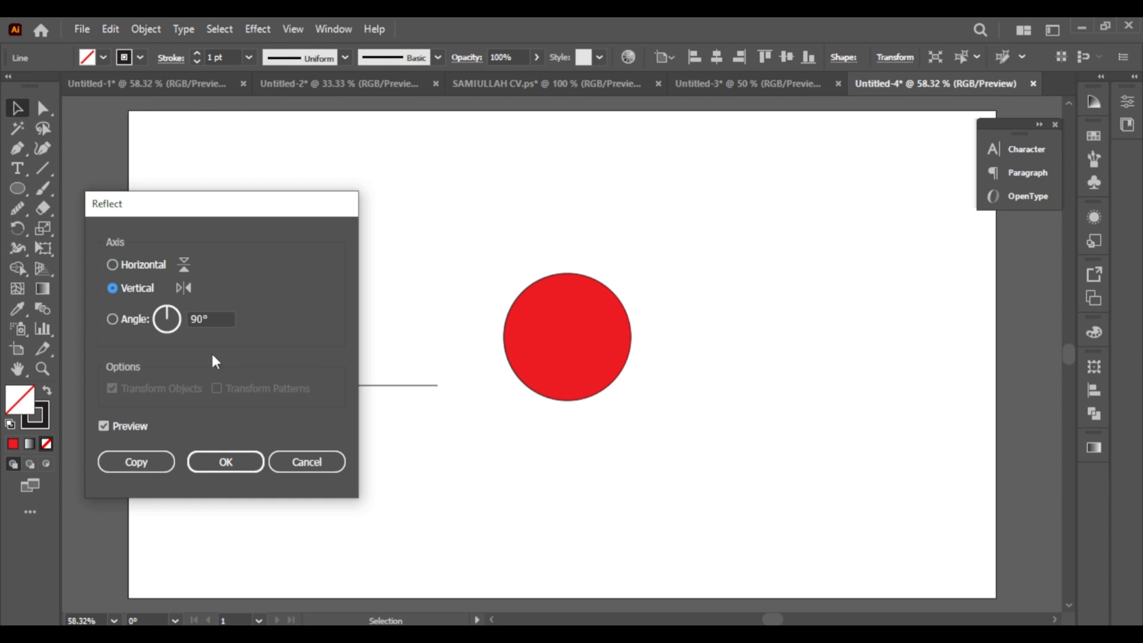
pyautogui.click(161, 461)
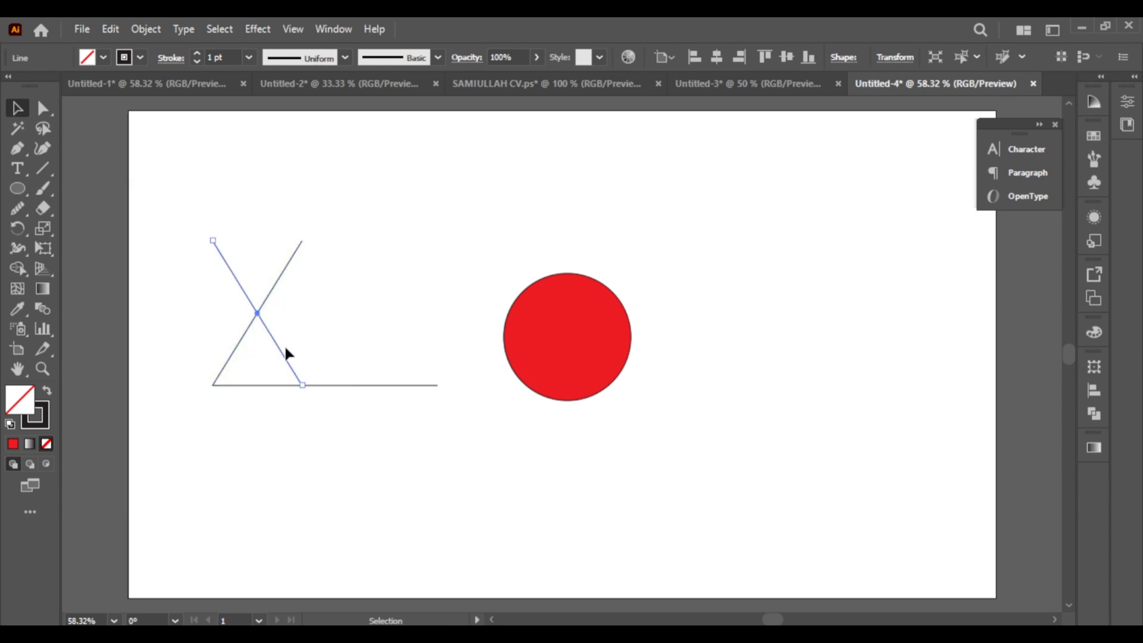
pyautogui.moveTo(280, 344); pyautogui.dragTo(370, 347)
# Step: Shorten the horizontal base line so it ends exactly at the foot of the reflected slanted line
pyautogui.click(421, 381)
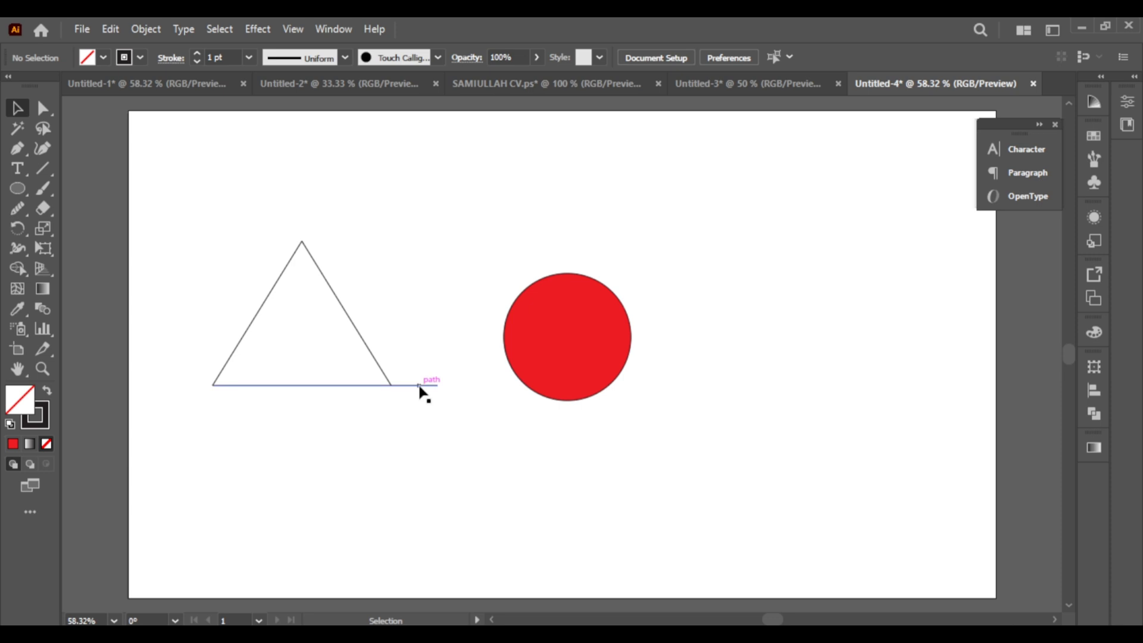
pyautogui.click(434, 384)
pyautogui.moveTo(437, 384); pyautogui.dragTo(390, 385)
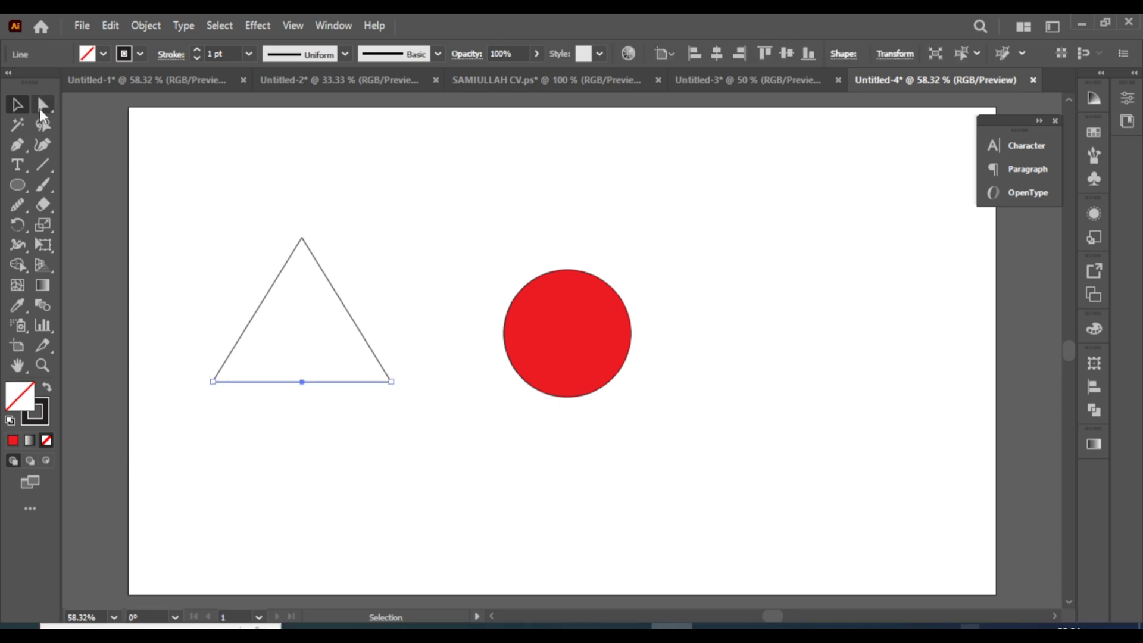
# Step: Direct-select the three triangle lines together and join their endpoints
pyautogui.click(43, 108)
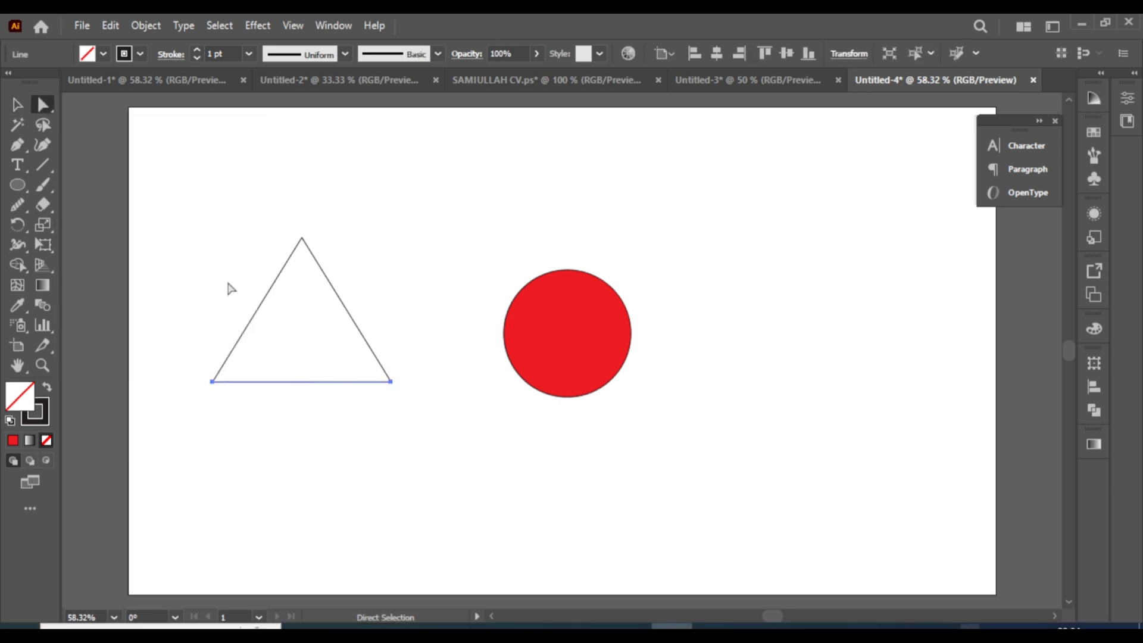
pyautogui.moveTo(228, 284); pyautogui.dragTo(387, 430)
pyautogui.rightClick(322, 352)
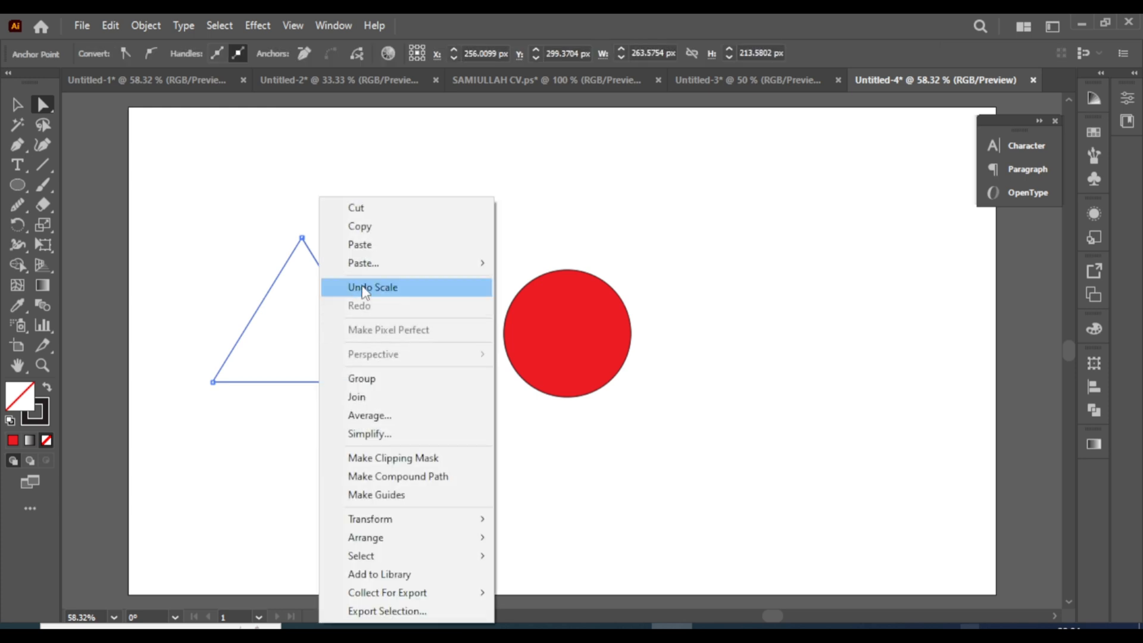
pyautogui.click(360, 397)
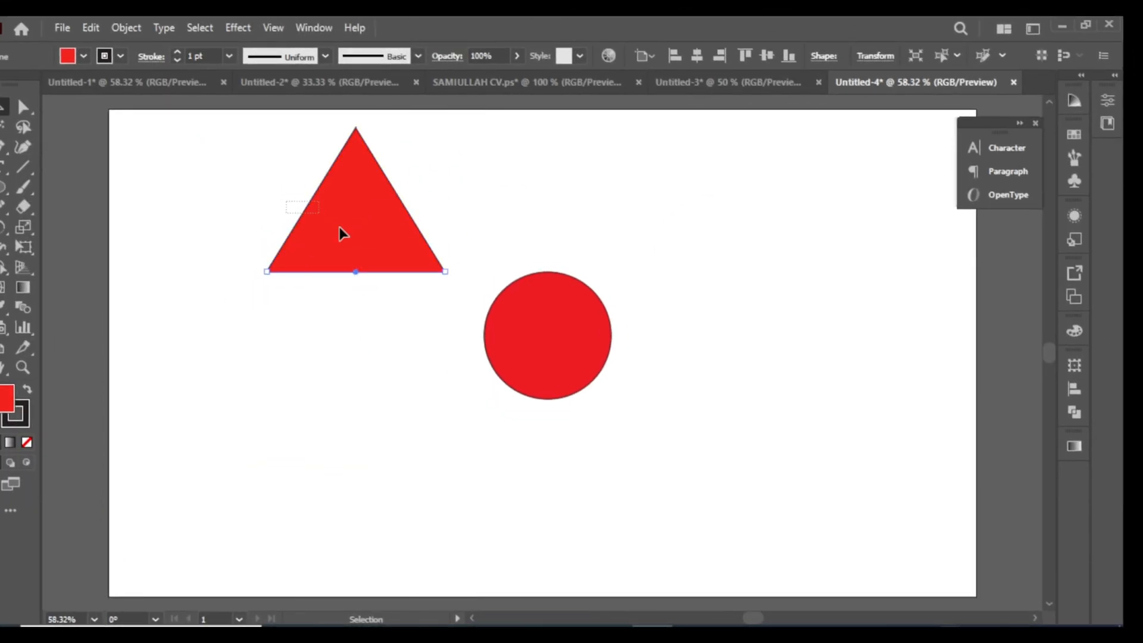
# Step: Join the separate base line with the two sides of the red triangle
pyautogui.click(344, 233)
pyautogui.rightClick(370, 281)
pyautogui.click(370, 396)
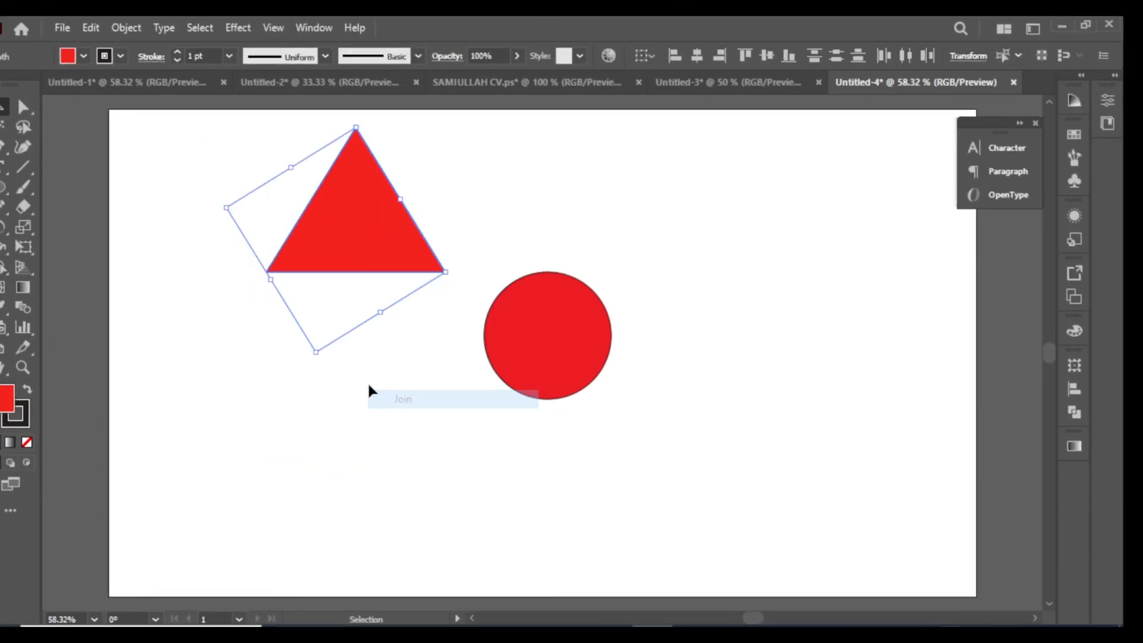
# Step: Move the red triangle onto the top of the red circle, centred like a hat
pyautogui.click(344, 365)
pyautogui.moveTo(316, 258); pyautogui.dragTo(328, 329)
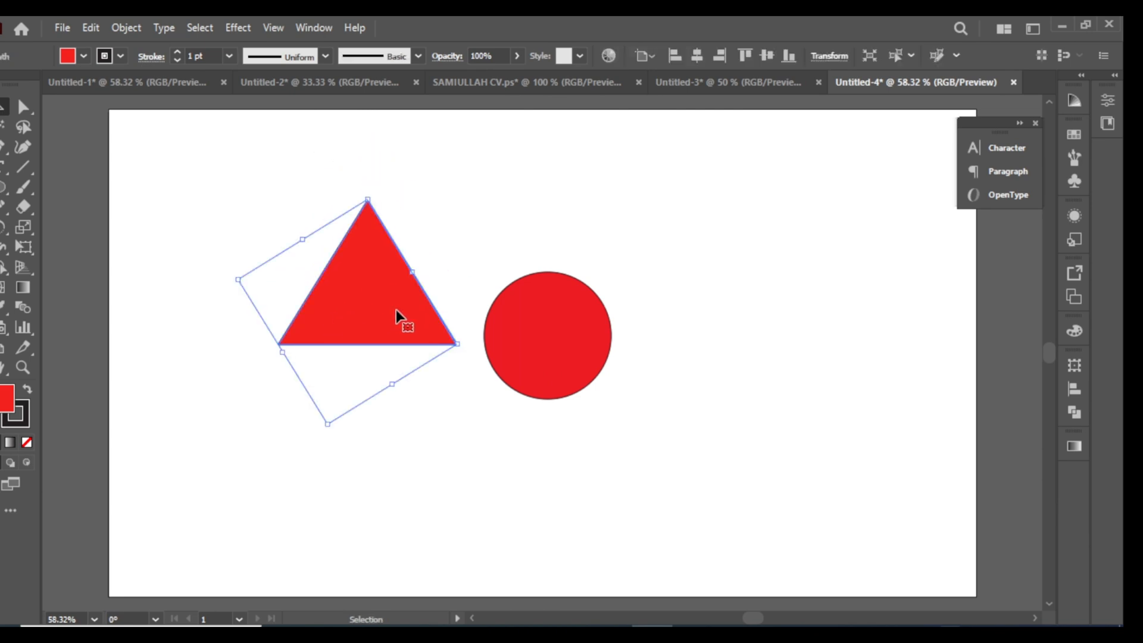
pyautogui.moveTo(397, 316); pyautogui.dragTo(573, 261)
# Step: Copy the pair of green eyes from Untitled-1 into Untitled-4, scale them down and place them on the circle
pyautogui.click(153, 84)
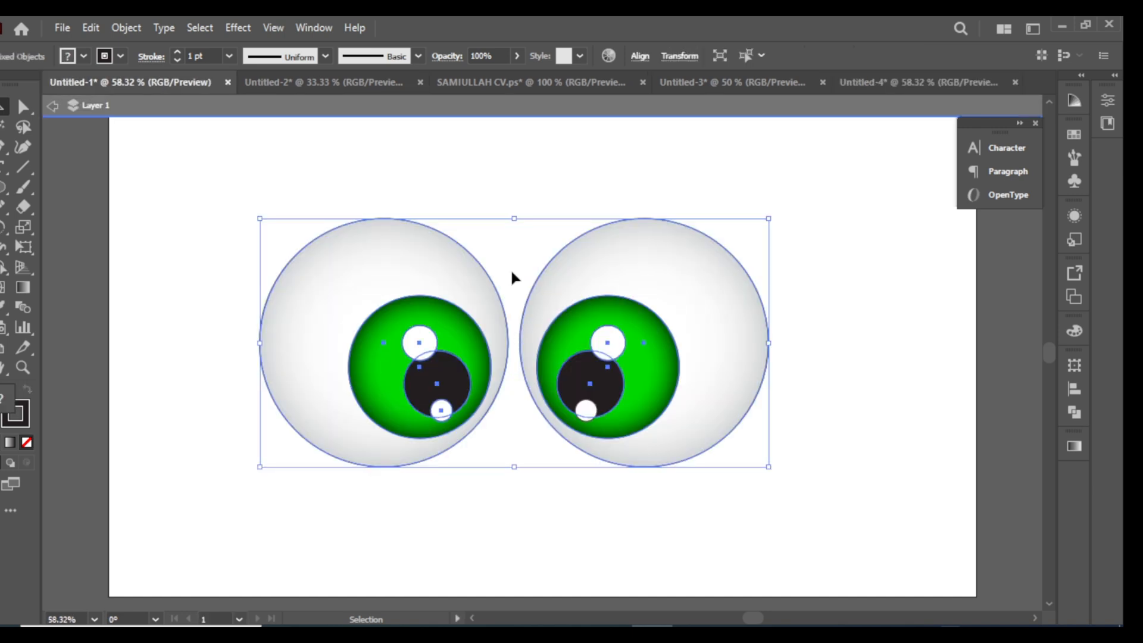
pyautogui.press('a')
pyautogui.click(853, 84)
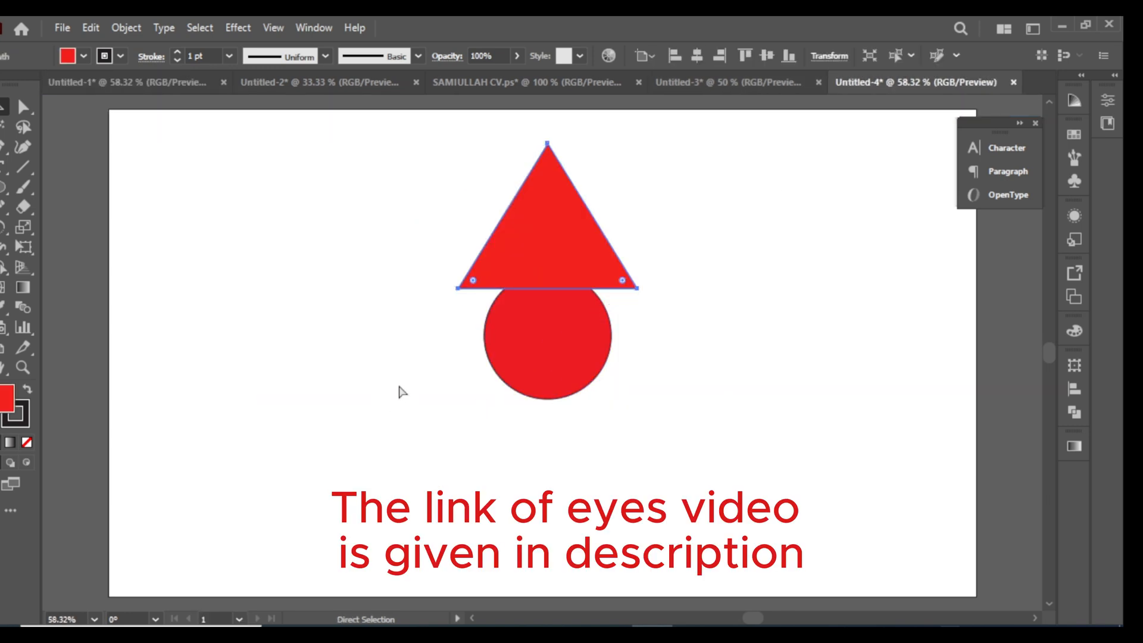
pyautogui.hotkey('ctrl', 'v')
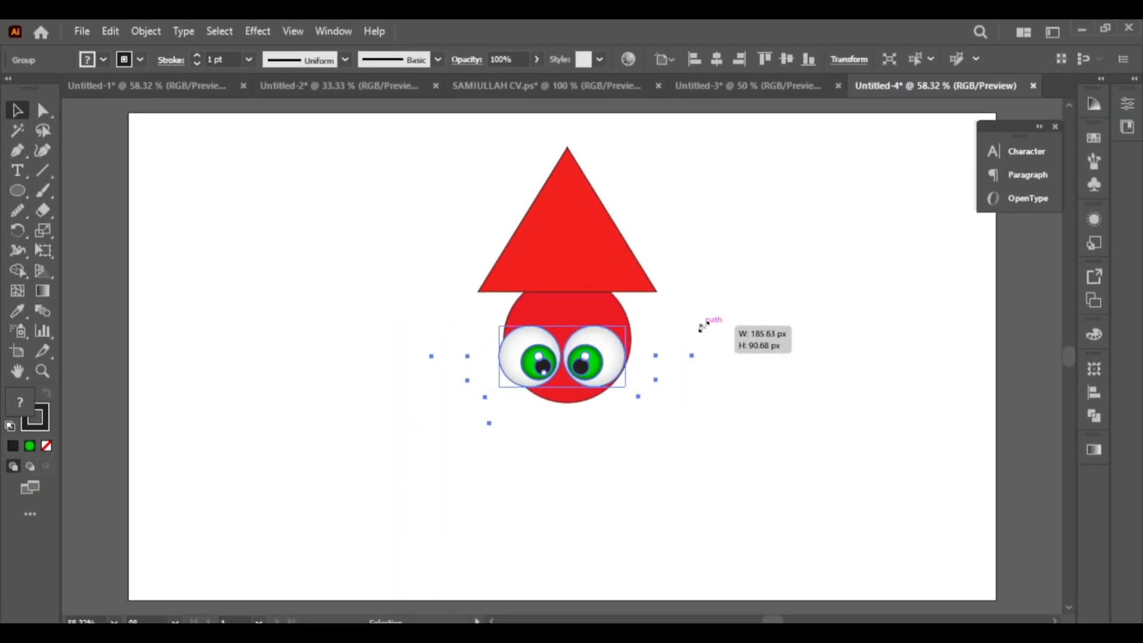
pyautogui.moveTo(702, 324); pyautogui.dragTo(666, 344)
pyautogui.moveTo(601, 368); pyautogui.dragTo(607, 346)
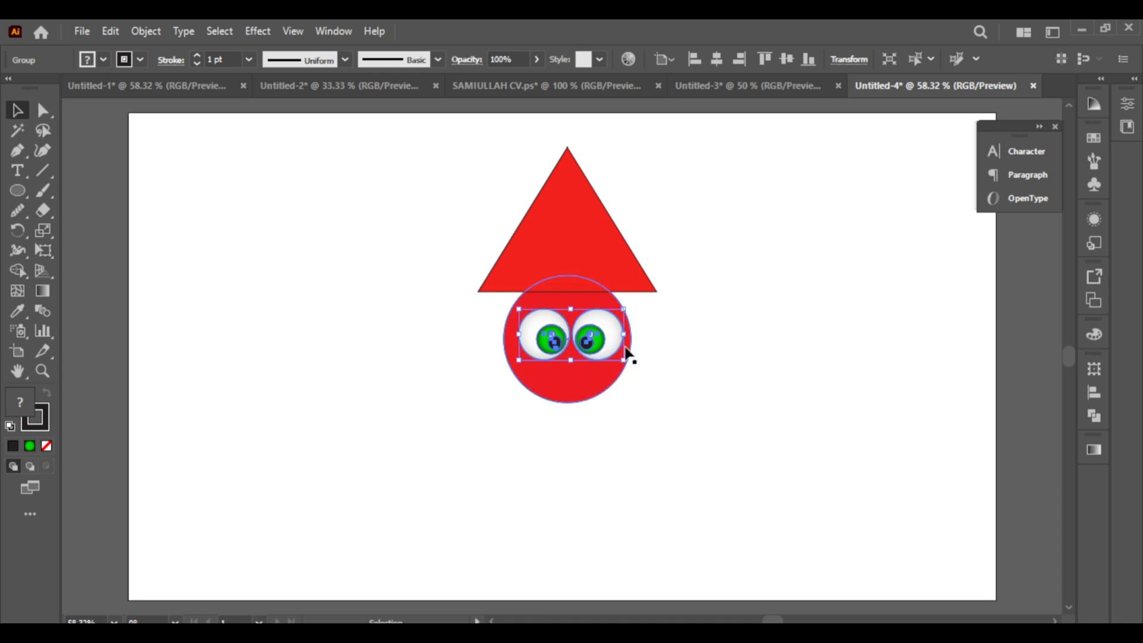
# Step: Scale the triangle down to the circle's width and centre it on top of the head
pyautogui.scroll(3, 626, 352)
pyautogui.scroll(5, 626, 348)
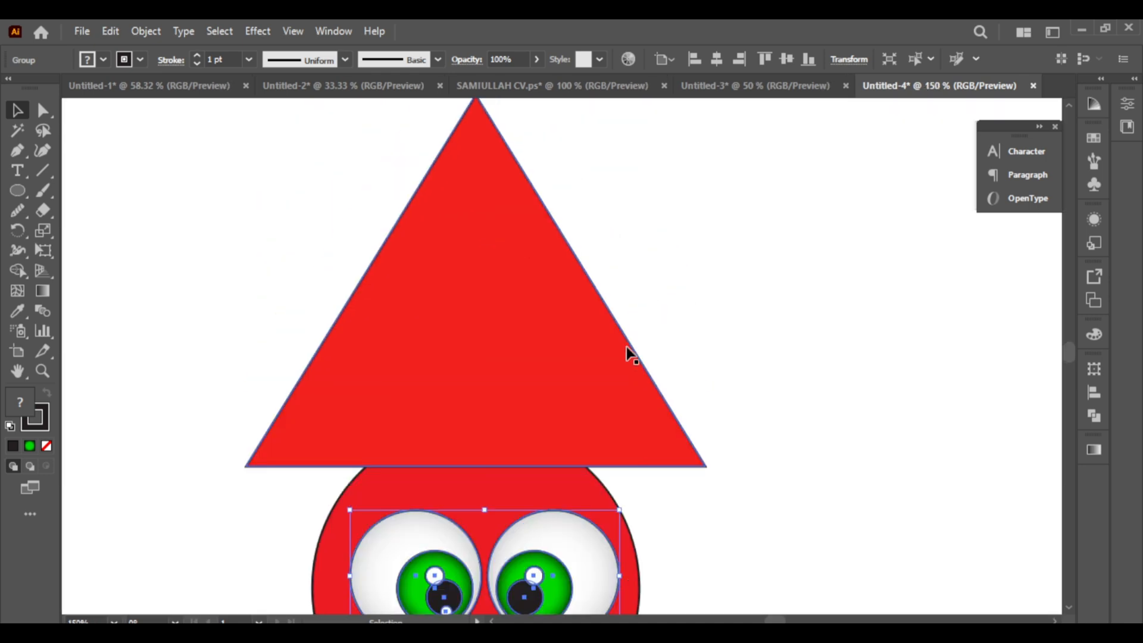
pyautogui.click(466, 246)
pyautogui.moveTo(705, 527); pyautogui.dragTo(663, 485)
pyautogui.moveTo(486, 440); pyautogui.dragTo(492, 447)
pyautogui.scroll(-4, 638, 440)
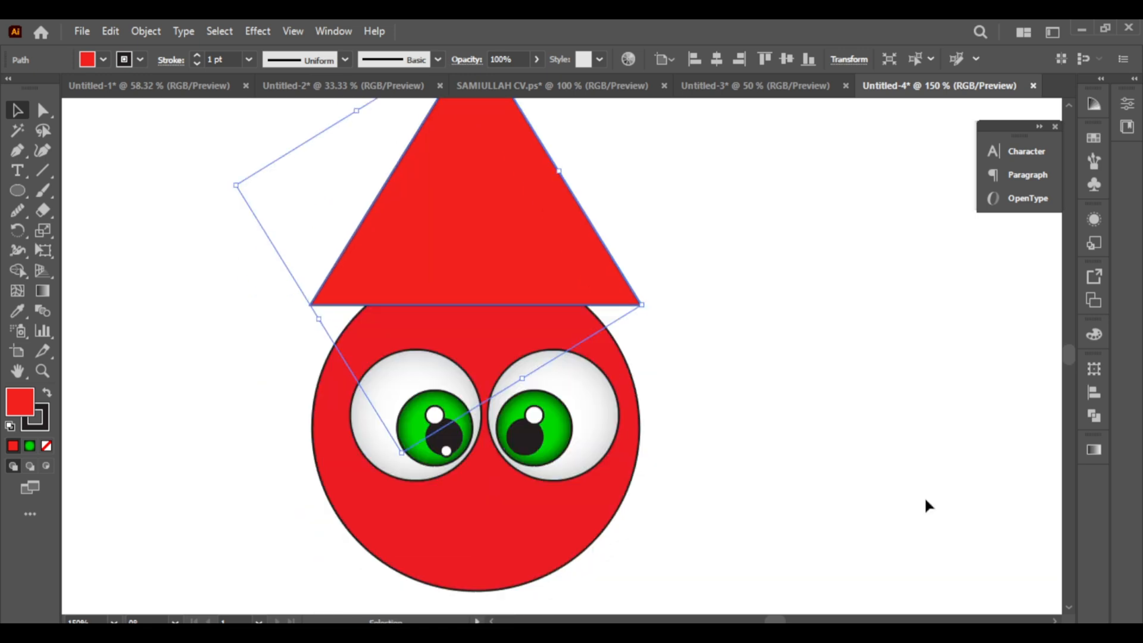
pyautogui.click(809, 497)
# Step: Draw a spiral with the Spiral tool, ending at the tip of the triangle
pyautogui.scroll(4, 809, 497)
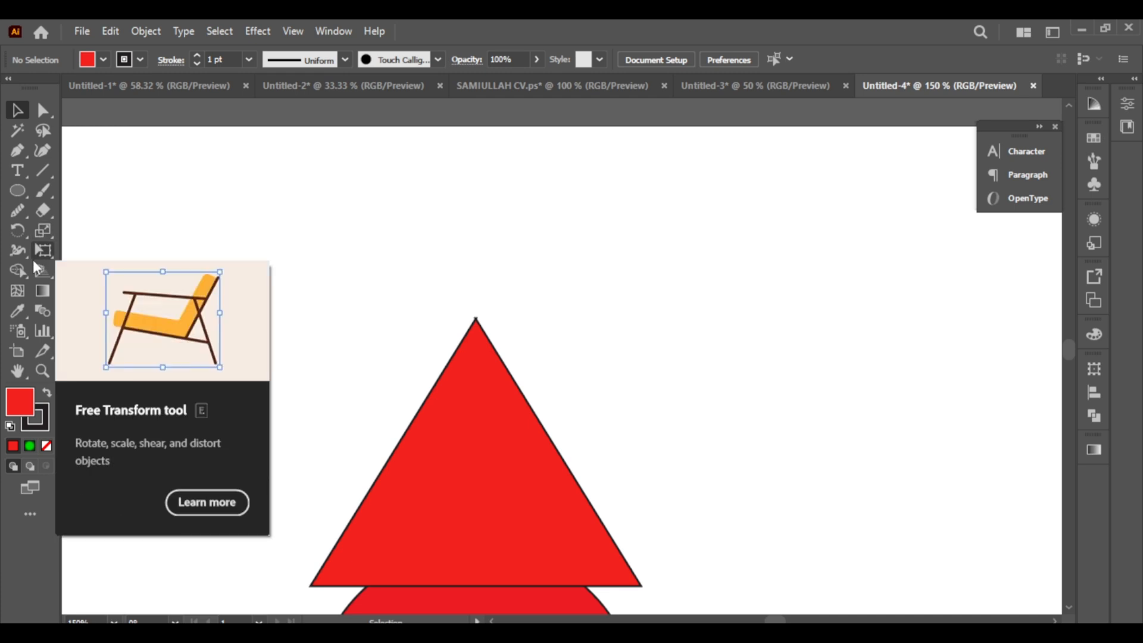
pyautogui.click(43, 170)
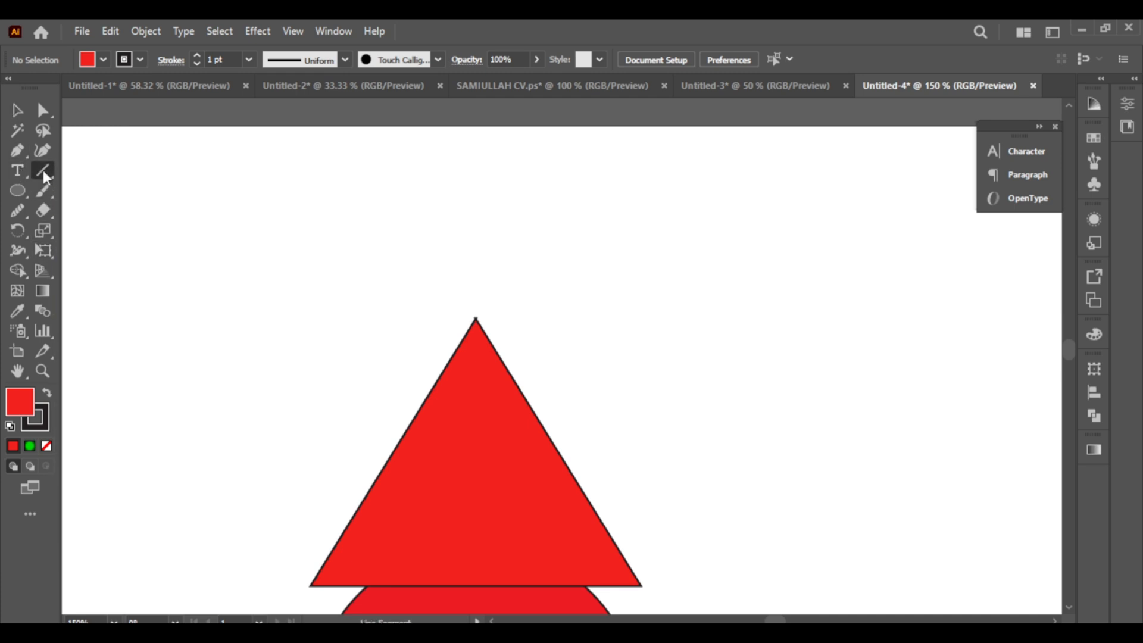
pyautogui.click(117, 212)
pyautogui.moveTo(534, 273); pyautogui.dragTo(476, 326)
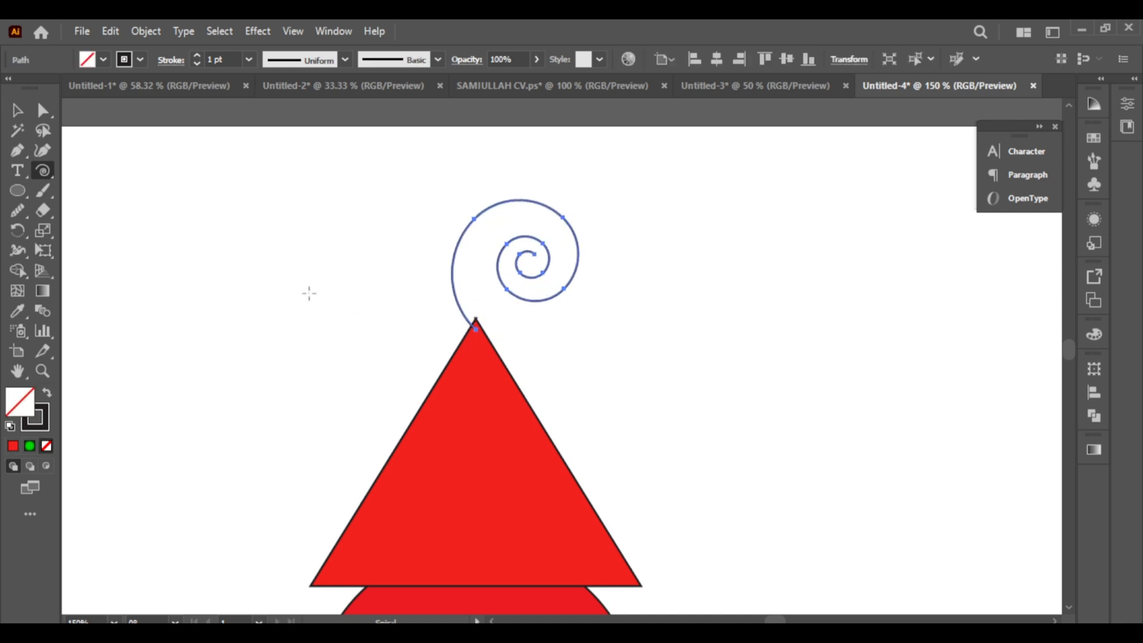
# Step: Set the spiral's stroke weight to 6 pt
pyautogui.click(17, 109)
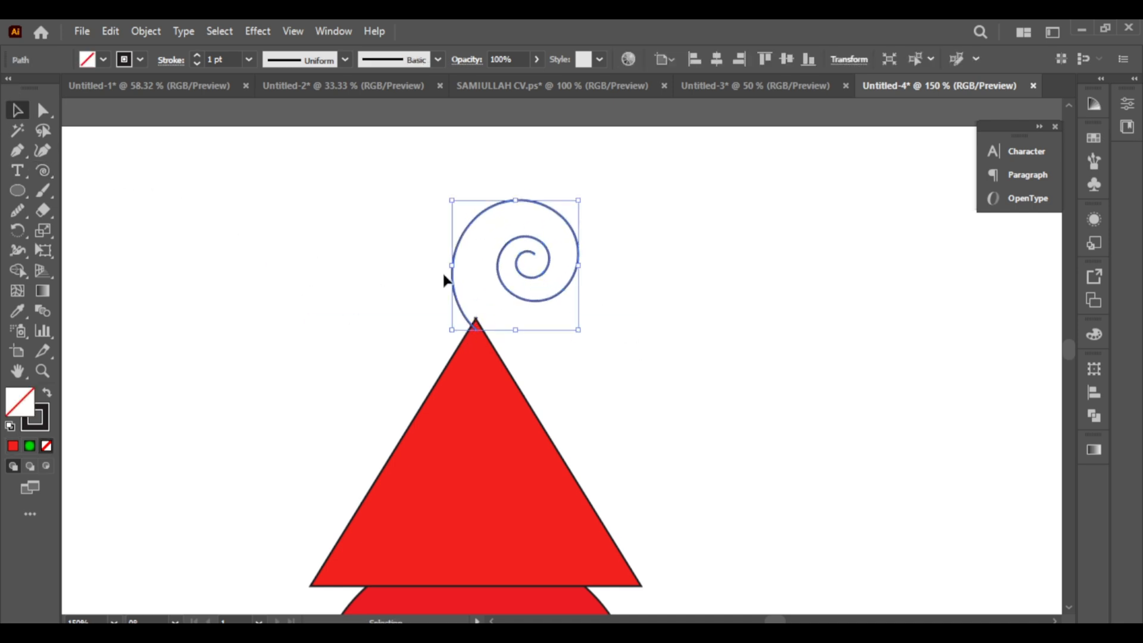
pyautogui.click(143, 58)
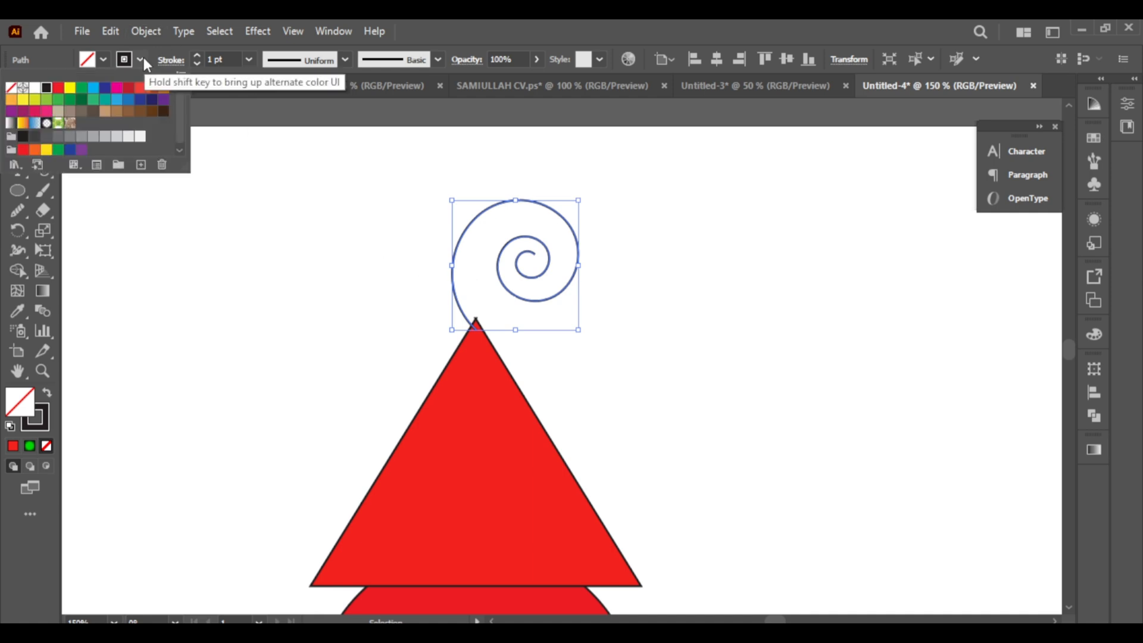
pyautogui.click(249, 59)
pyautogui.click(289, 170)
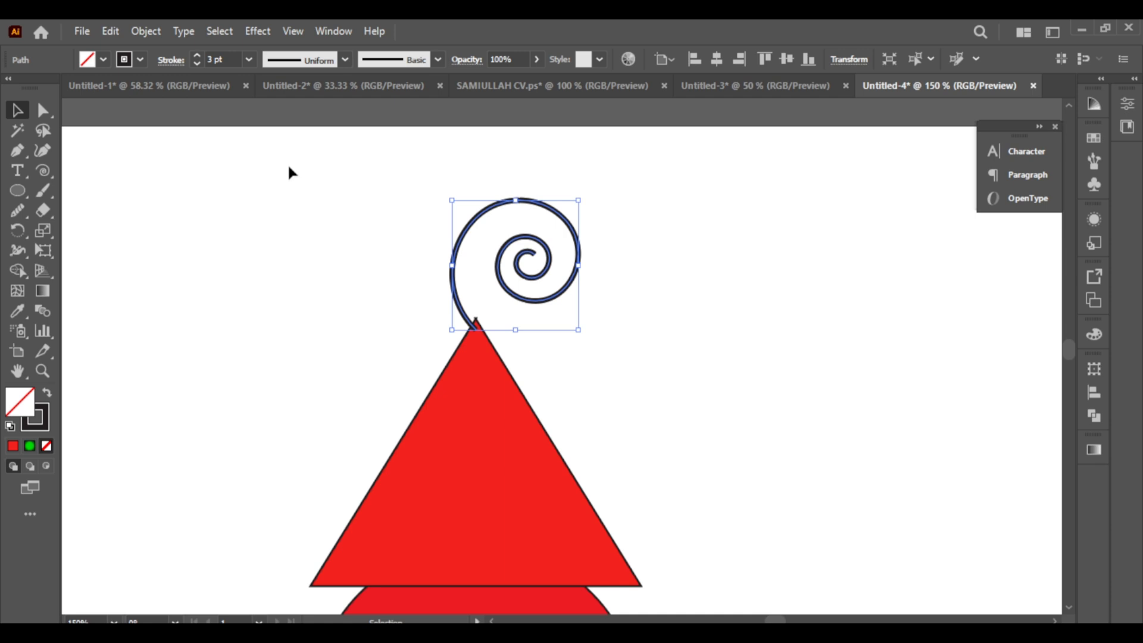
pyautogui.click(249, 59)
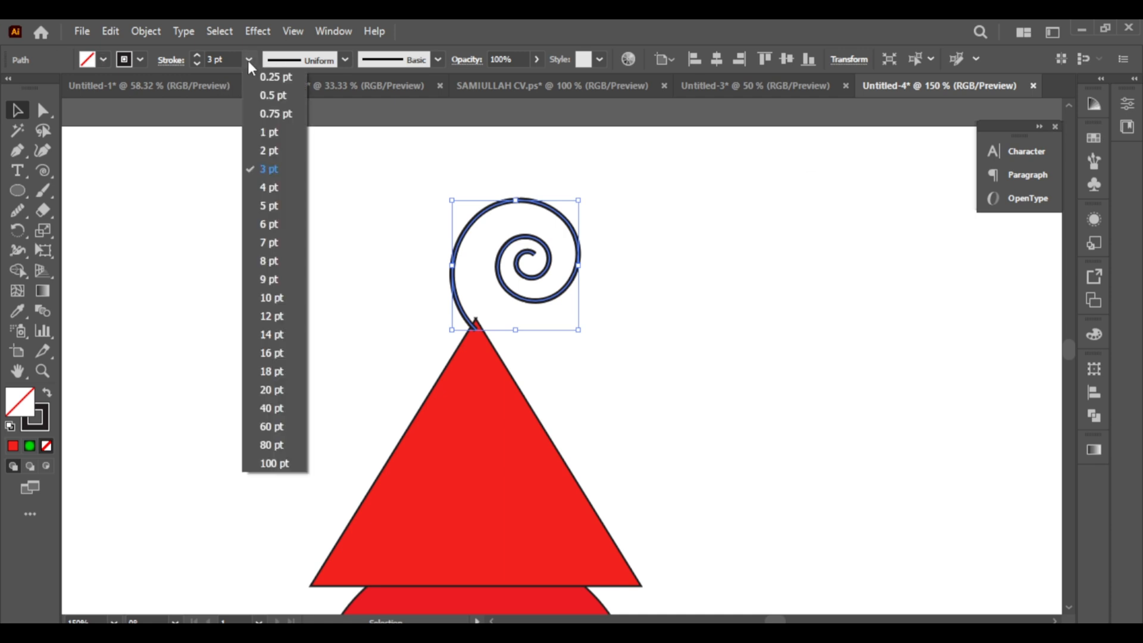
pyautogui.click(285, 225)
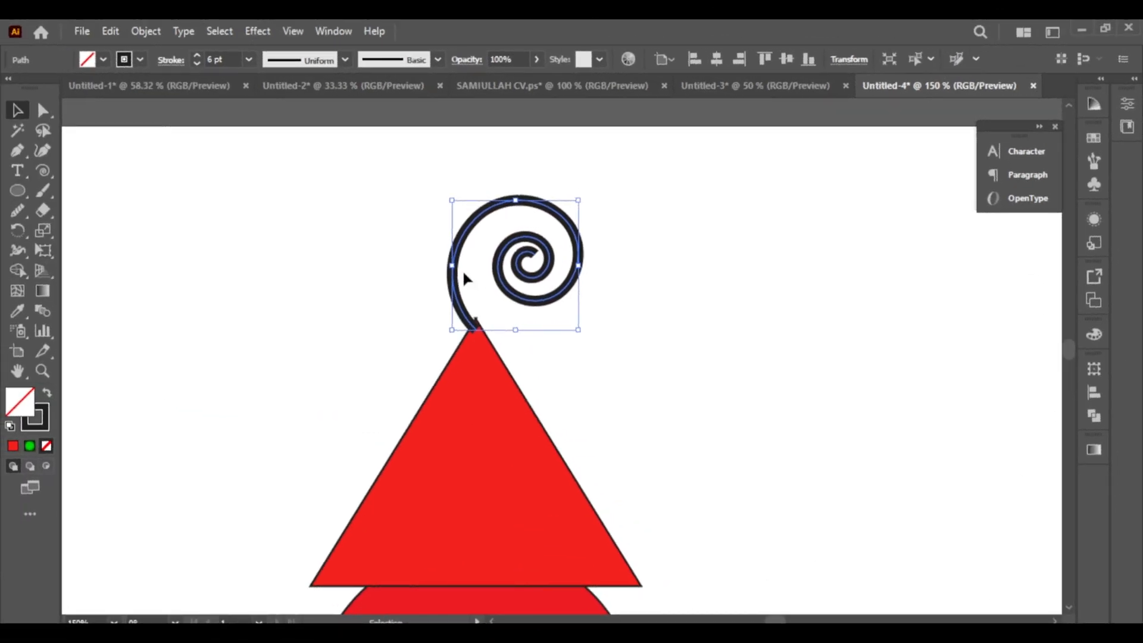
# Step: Send the spiral to the back so its end sits behind the triangle's tip
pyautogui.rightClick(462, 268)
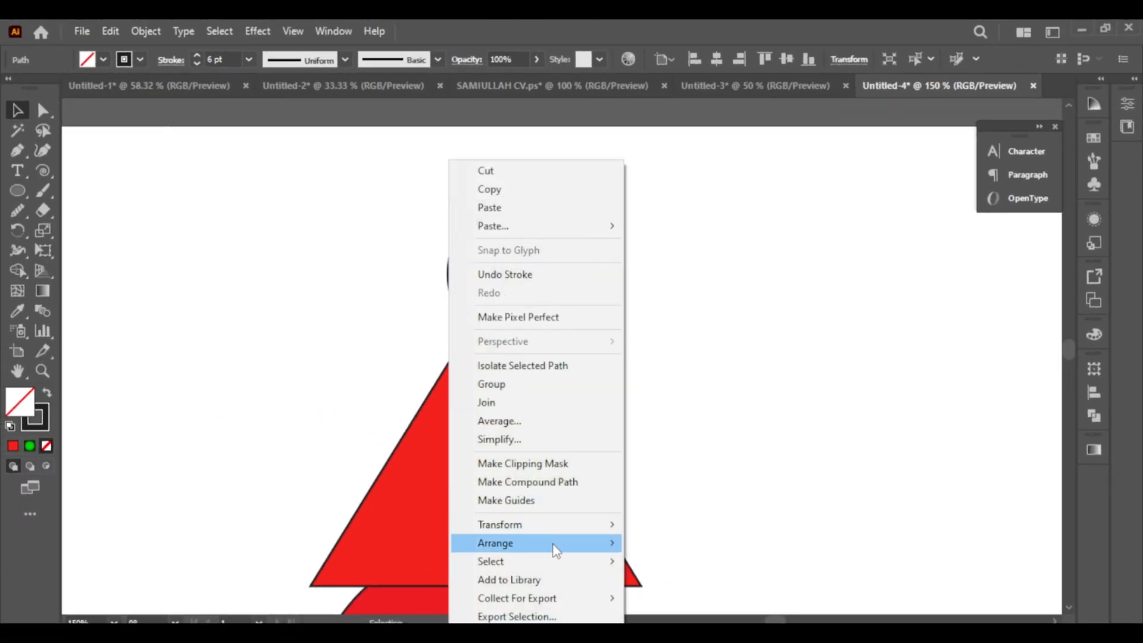
pyautogui.moveTo(555, 550)
pyautogui.click(675, 598)
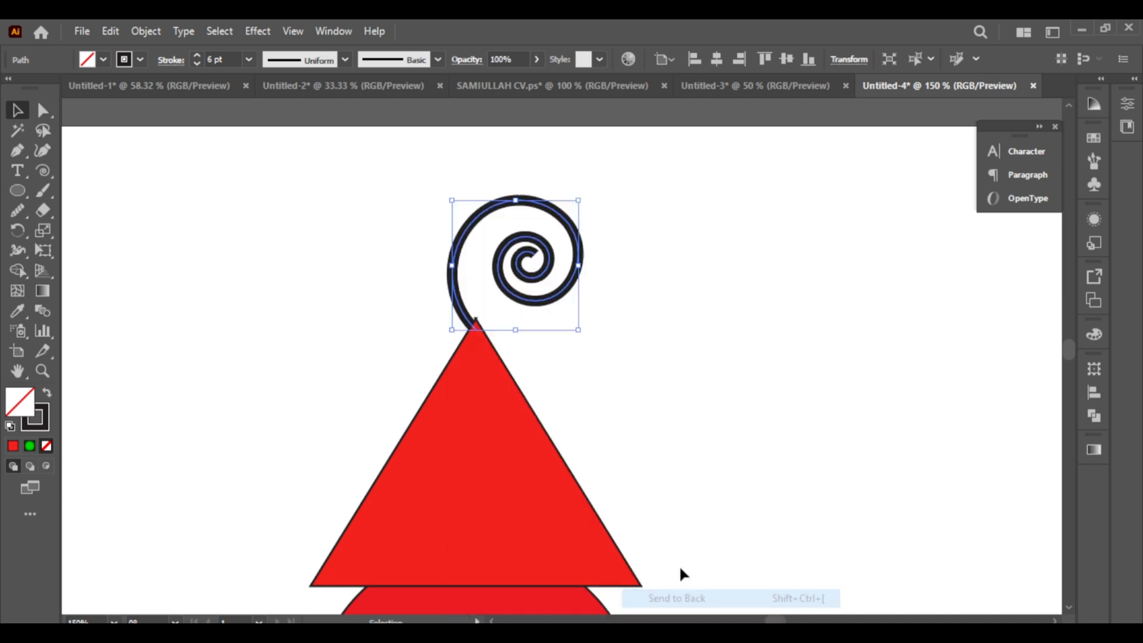
pyautogui.click(659, 458)
# Step: Draw a short curved stroke with the Arc tool on the empty canvas beside the face
pyautogui.scroll(-10, 575, 404)
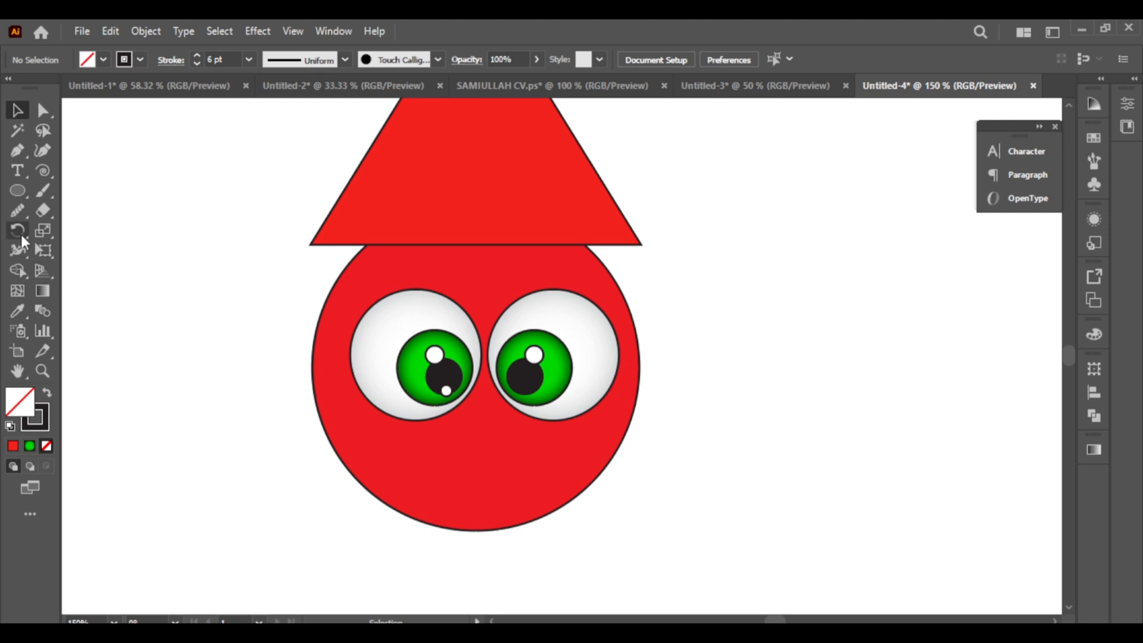
pyautogui.click(43, 172)
pyautogui.moveTo(44, 172); pyautogui.dragTo(102, 190)
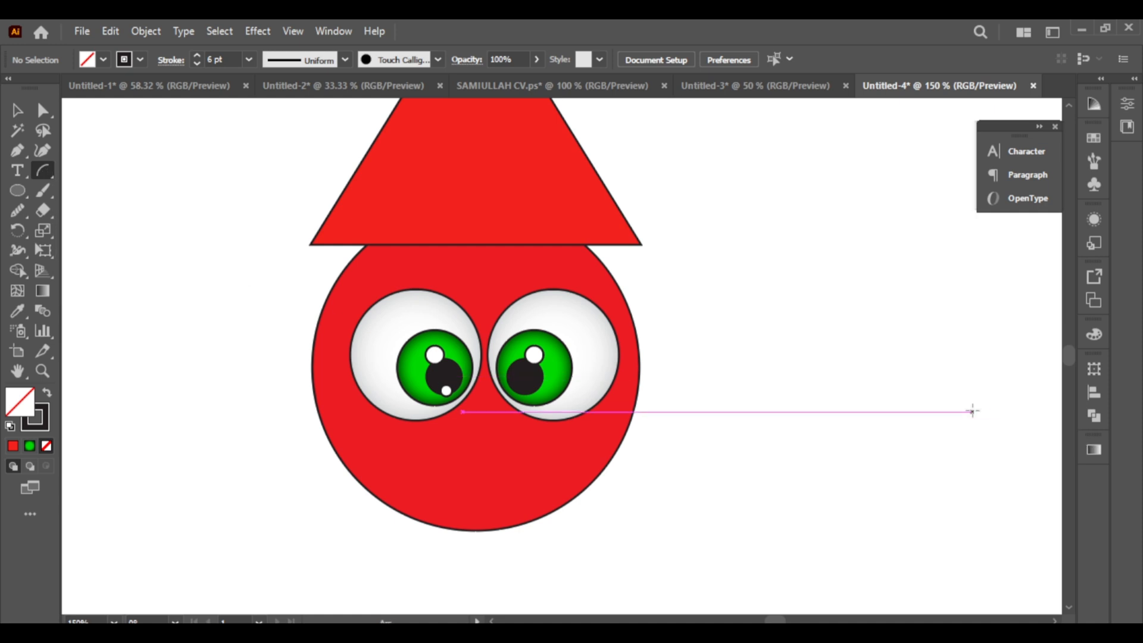
pyautogui.moveTo(972, 412); pyautogui.dragTo(863, 500)
pyautogui.press('v')
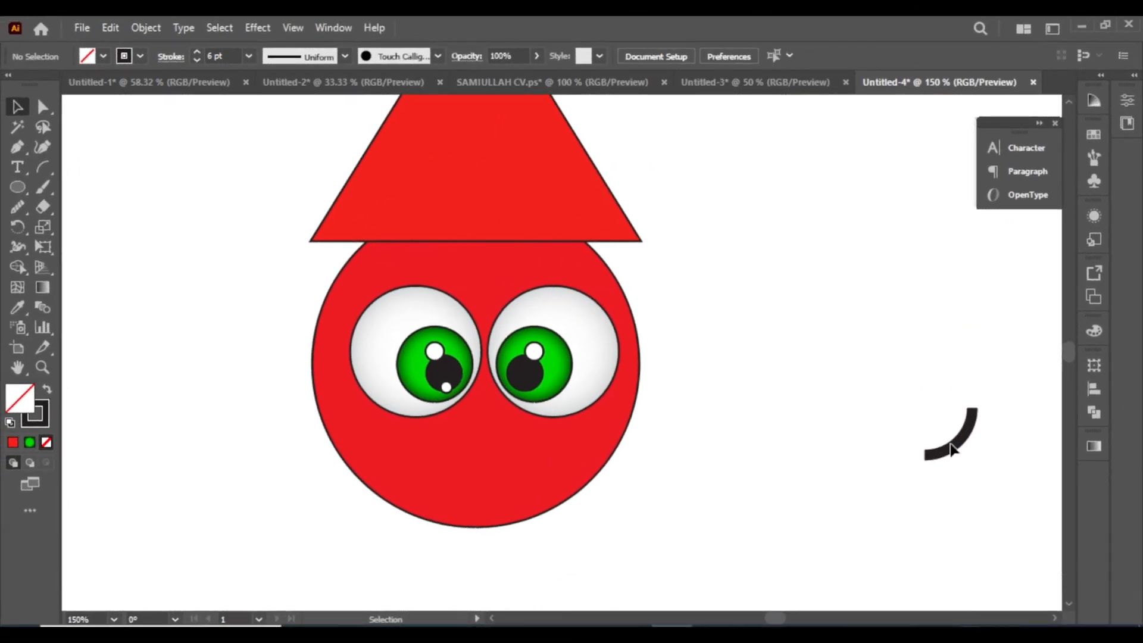
# Step: Rotate the short arc into a smile and place it on the red face, centred below the eyes
pyautogui.moveTo(950, 449); pyautogui.dragTo(870, 467)
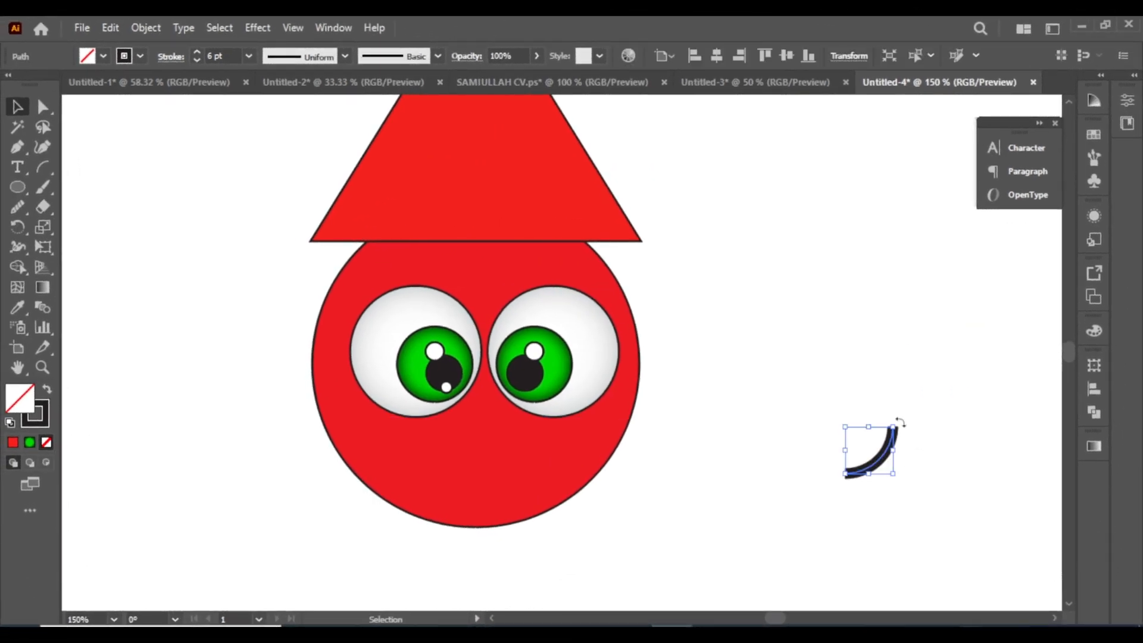
pyautogui.moveTo(898, 421); pyautogui.dragTo(486, 471)
pyautogui.click(786, 479)
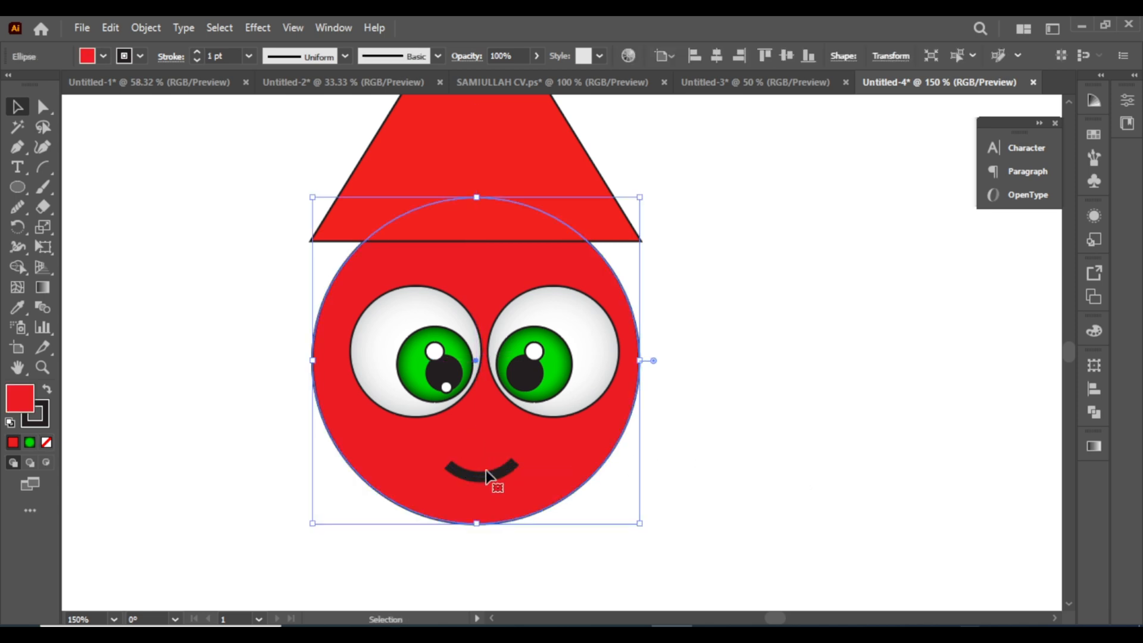
pyautogui.click(767, 472)
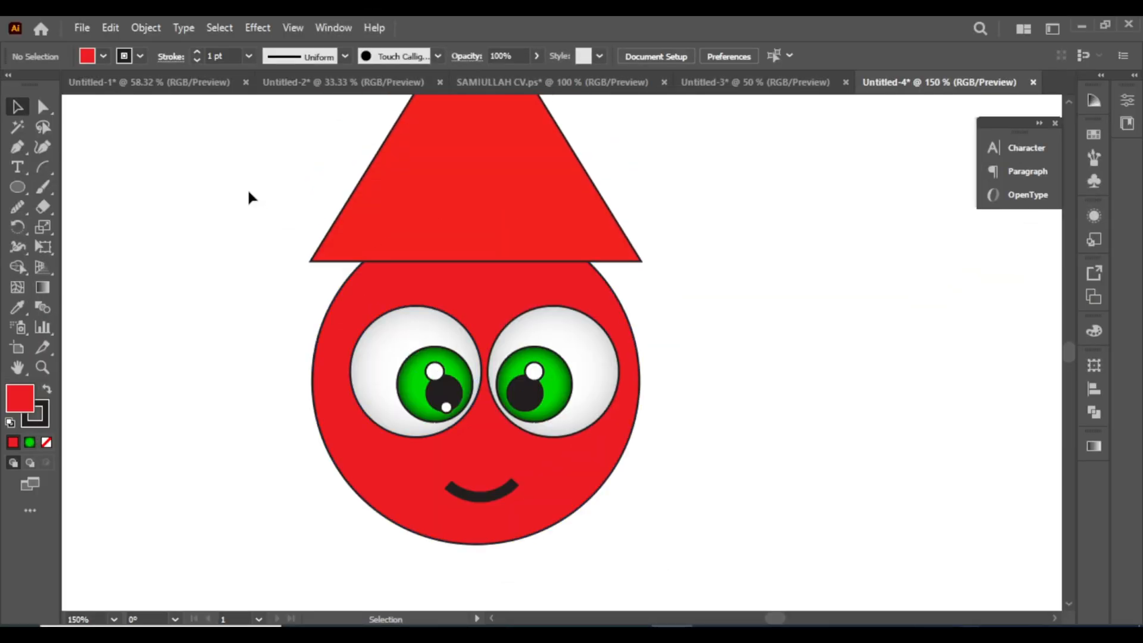
# Step: Group the triangular hat, face, eyes and mouth into one object
pyautogui.moveTo(247, 189); pyautogui.dragTo(665, 544)
pyautogui.rightClick(463, 428)
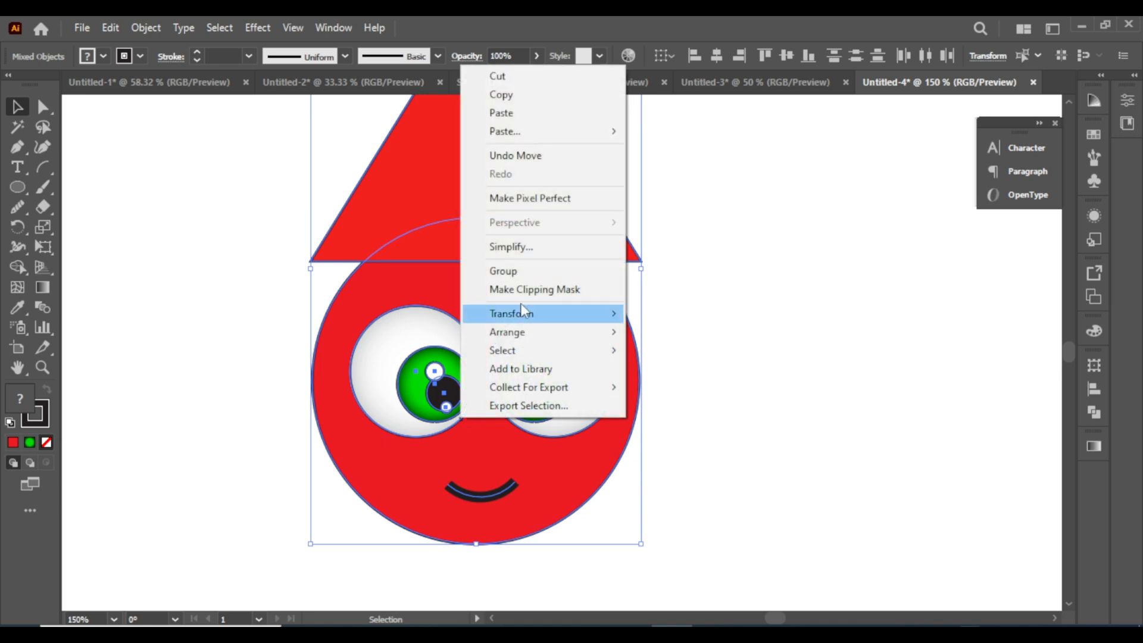
pyautogui.click(531, 271)
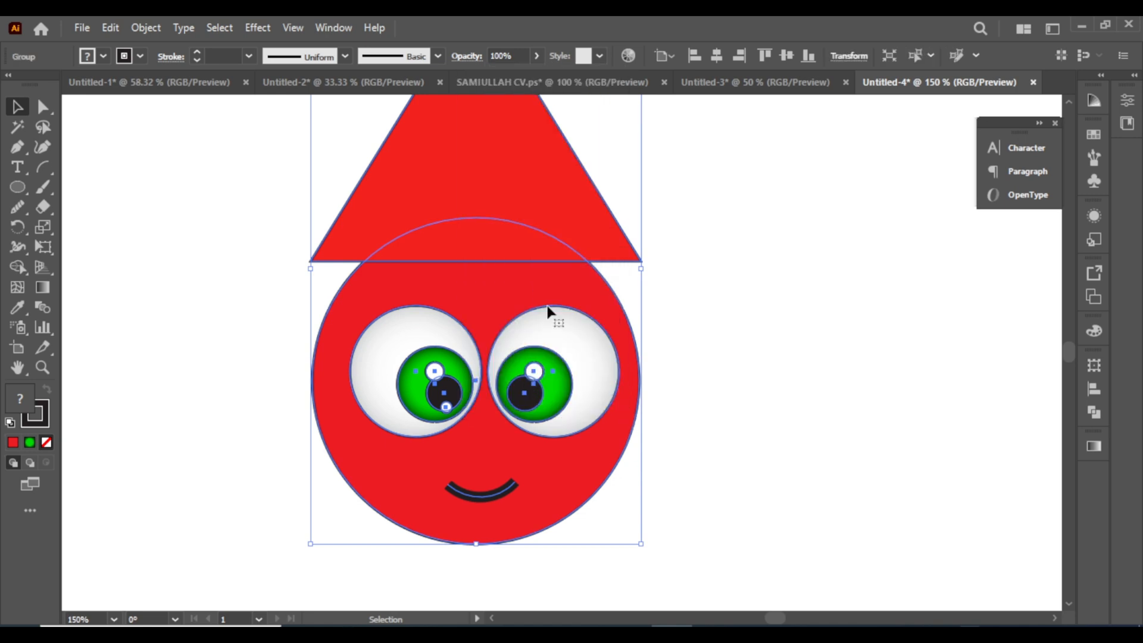
# Step: Select the grouped head and hat together with the spiral
pyautogui.scroll(5, 536, 375)
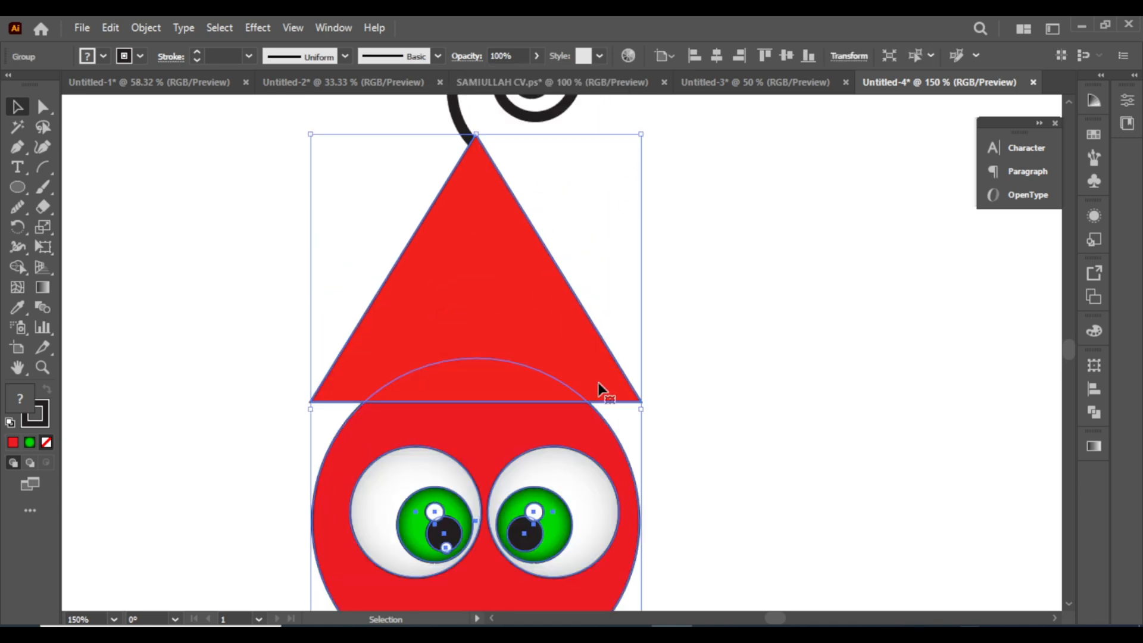
pyautogui.click(715, 303)
pyautogui.moveTo(406, 132); pyautogui.dragTo(601, 606)
pyautogui.rightClick(538, 468)
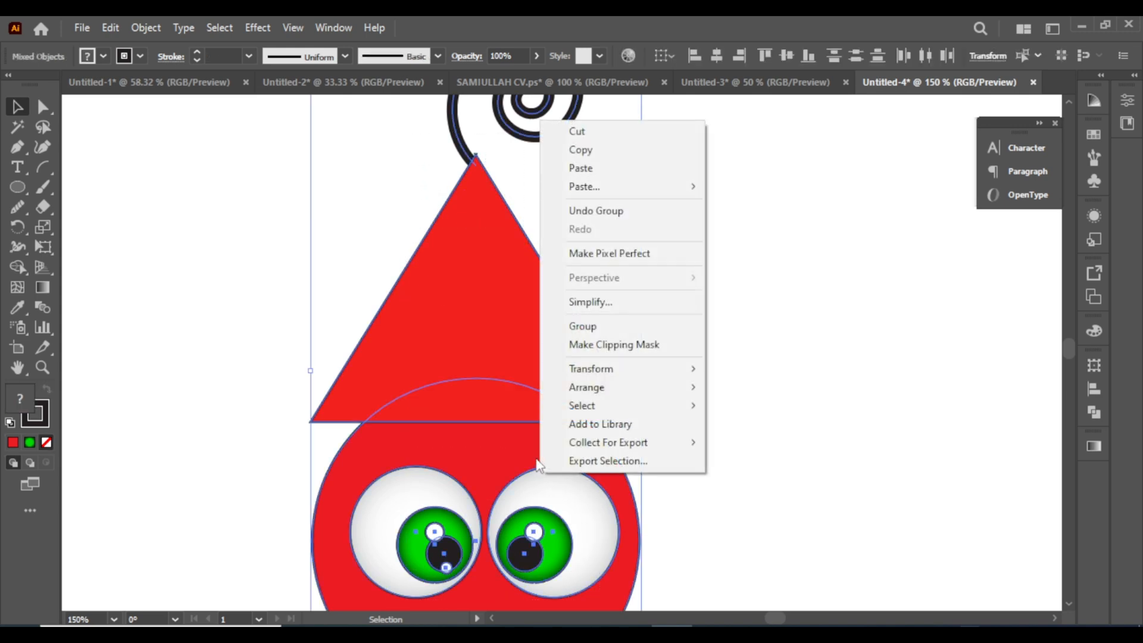
pyautogui.click(576, 344)
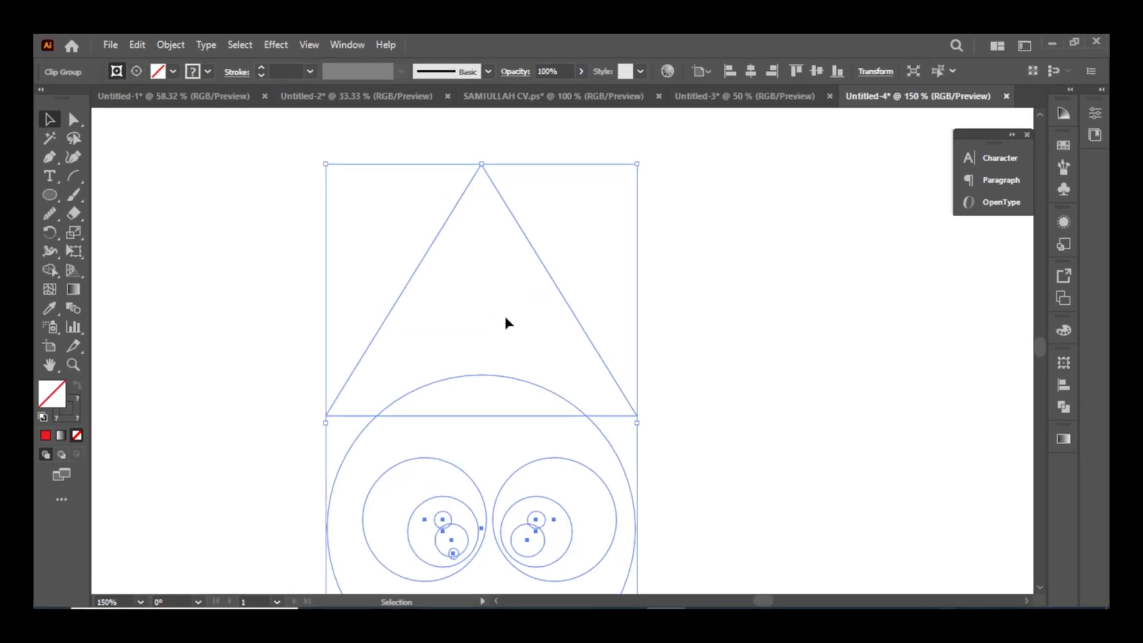
pyautogui.hotkey('ctrl', 'z')
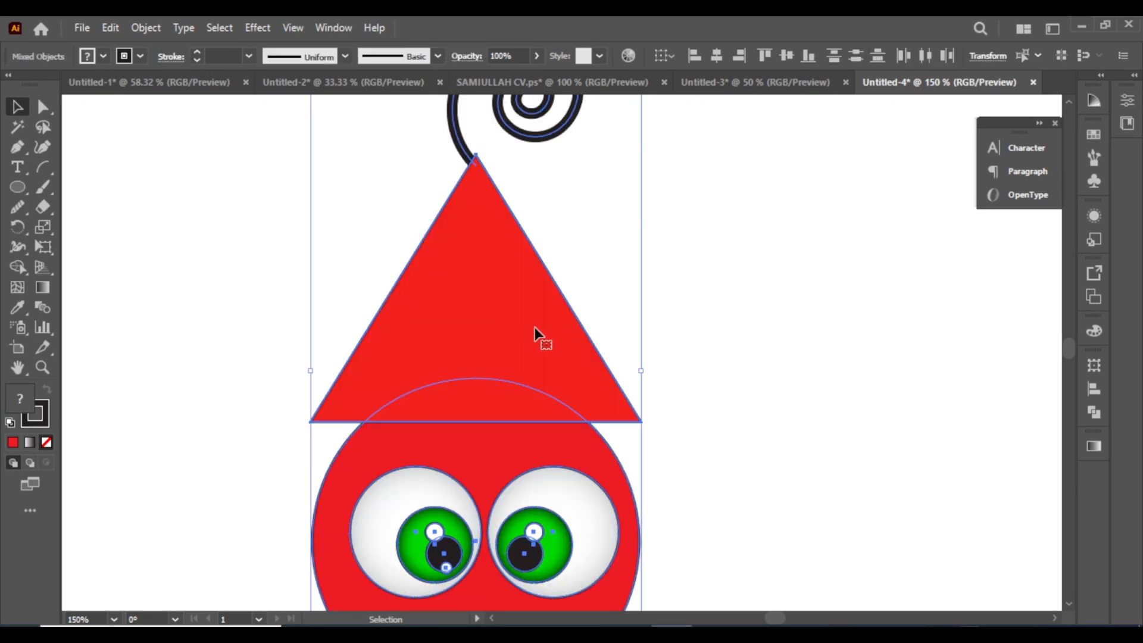
# Step: Group the spiral with the head and hat so the whole character is one object
pyautogui.scroll(-3, 534, 334)
pyautogui.scroll(1, 563, 326)
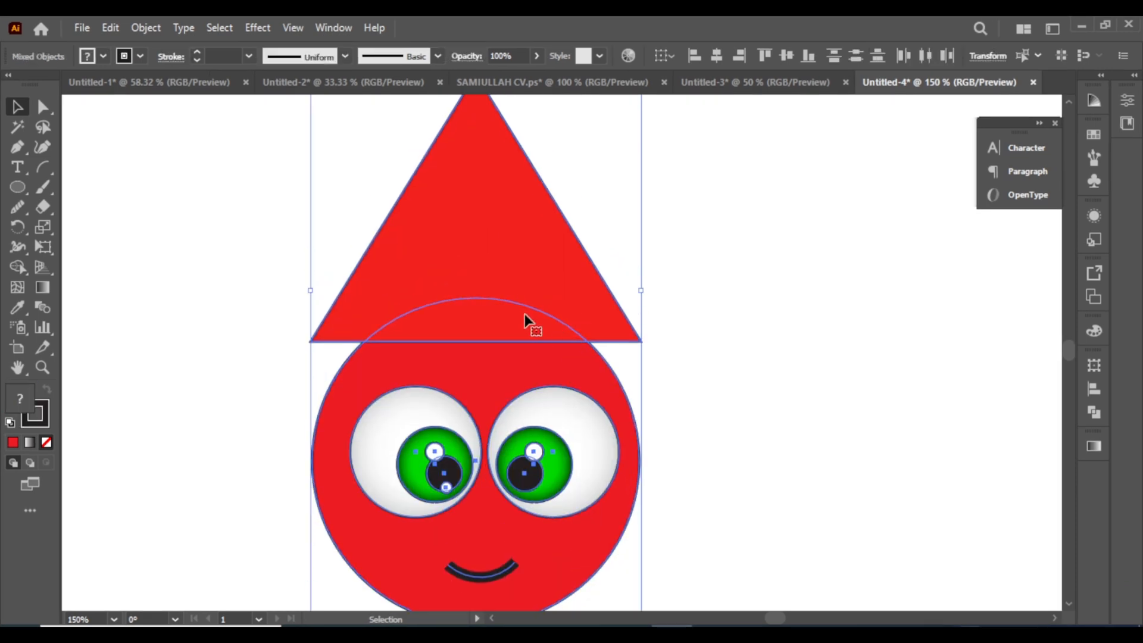
pyautogui.scroll(1, 525, 317)
pyautogui.rightClick(515, 273)
pyautogui.click(593, 479)
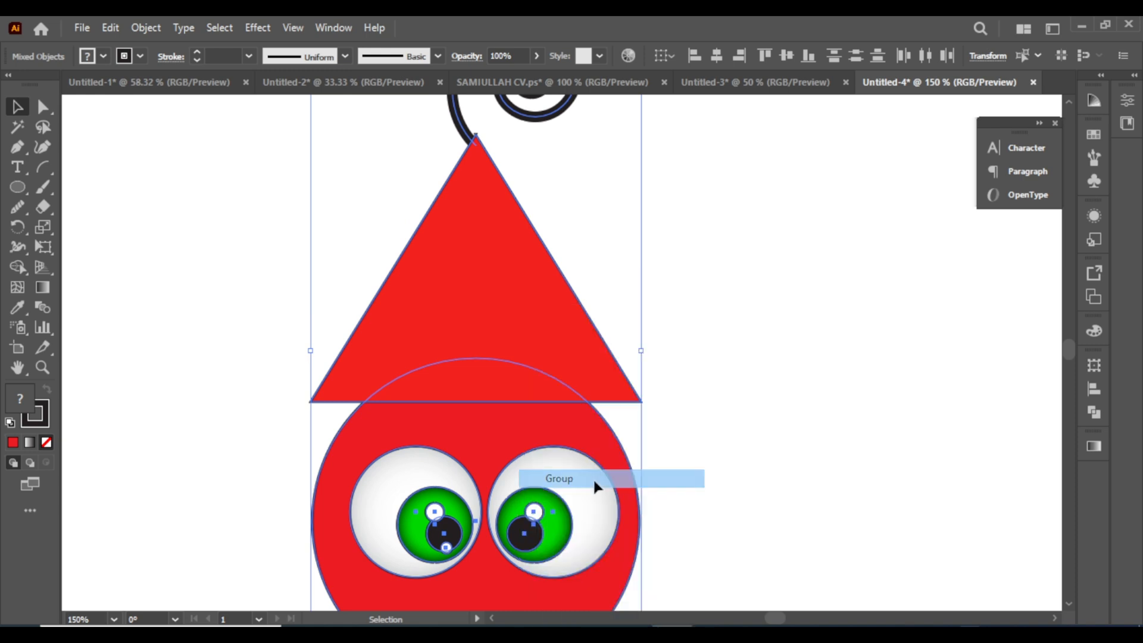
# Step: Scale the whole character down proportionally about its centre to about 103 × 208 px
pyautogui.scroll(1, 711, 435)
pyautogui.scroll(-2, 711, 434)
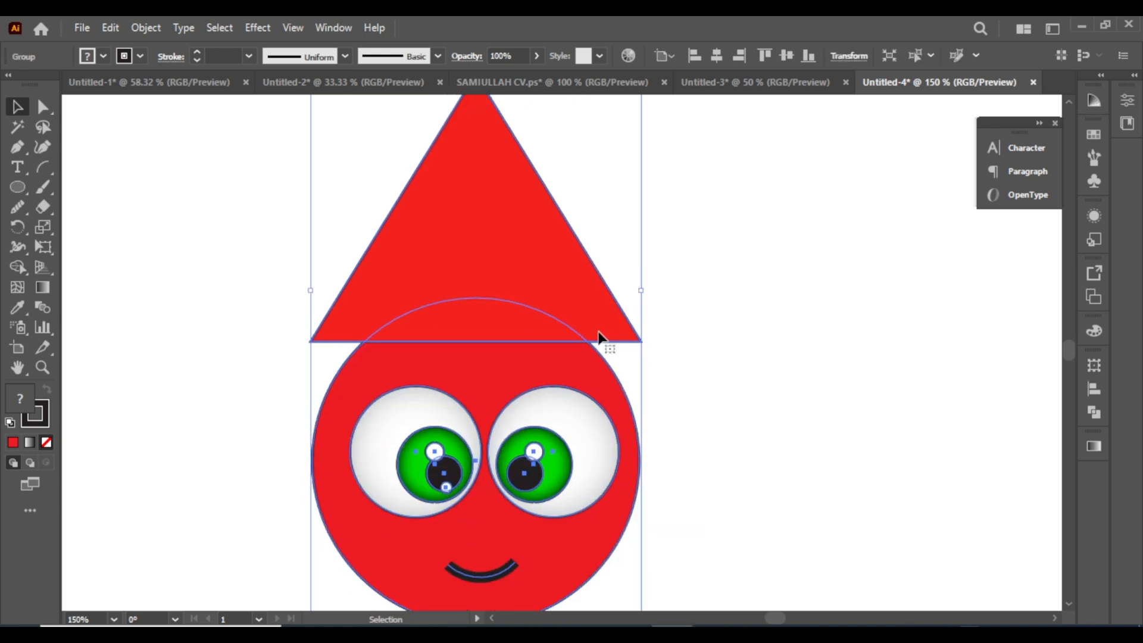
pyautogui.scroll(4, 598, 335)
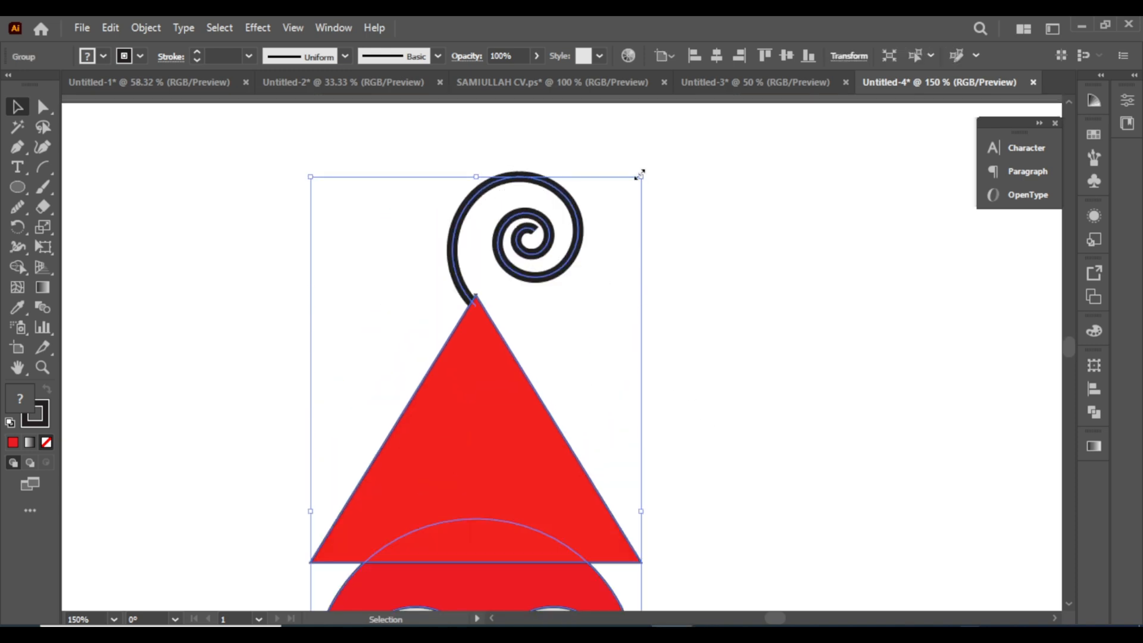
pyautogui.moveTo(640, 174); pyautogui.dragTo(572, 331)
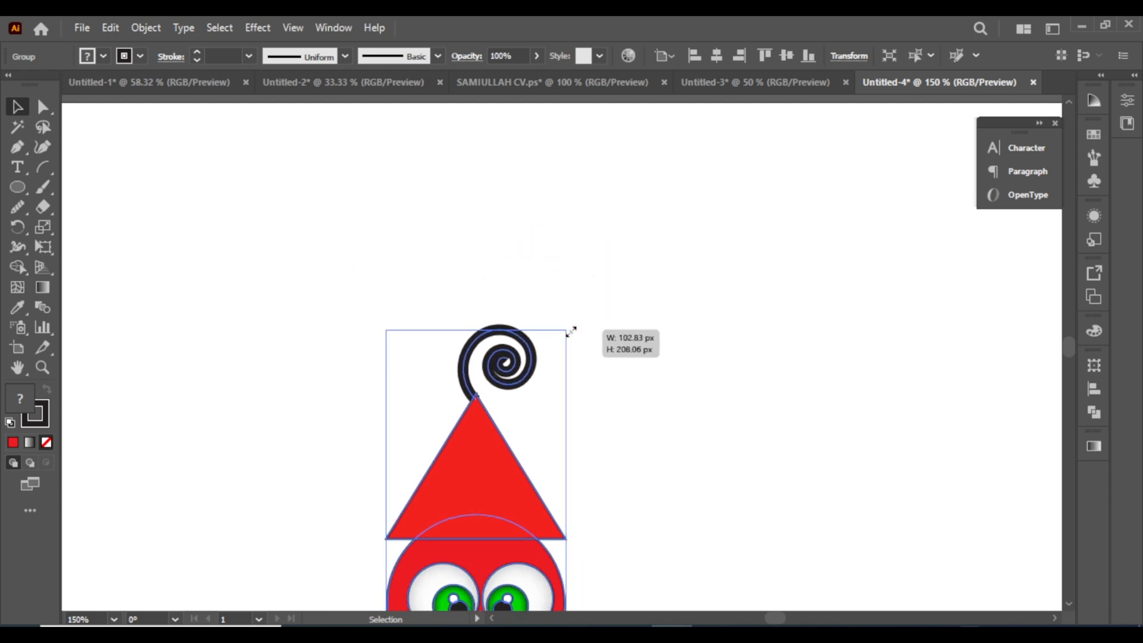
pyautogui.click(677, 341)
# Step: Move the scaled character up and to the right into the middle of the visible canvas, leaving nothing selected
pyautogui.moveTo(449, 500); pyautogui.dragTo(476, 281)
pyautogui.click(698, 466)
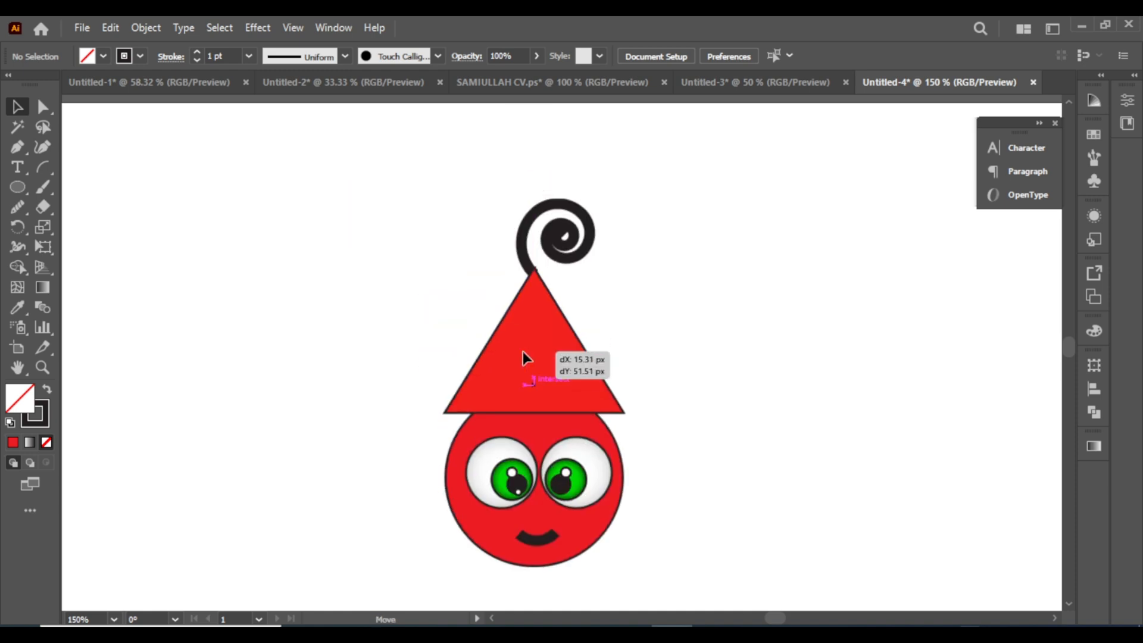
pyautogui.click(707, 295)
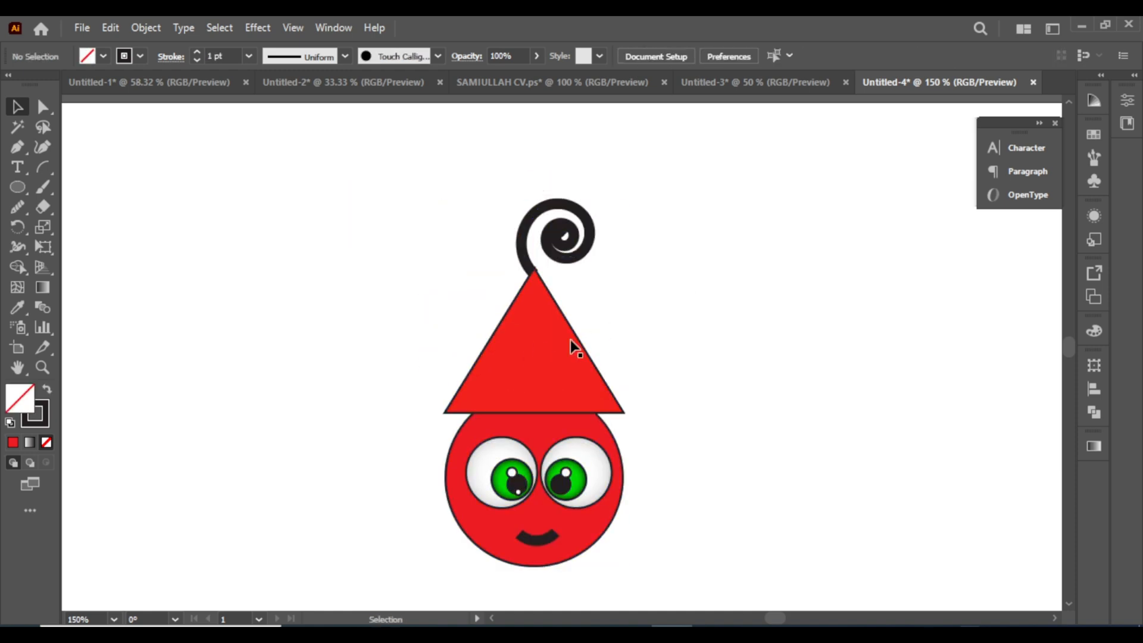